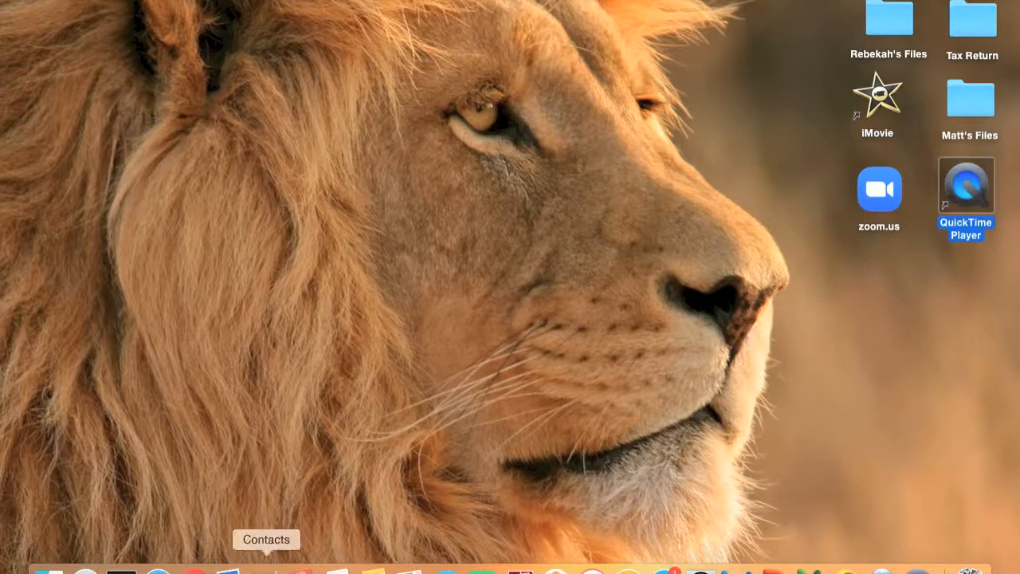
Bring Chrome forward and open the Google apps launcher, scrolled to the bottom of the list
click(195, 571)
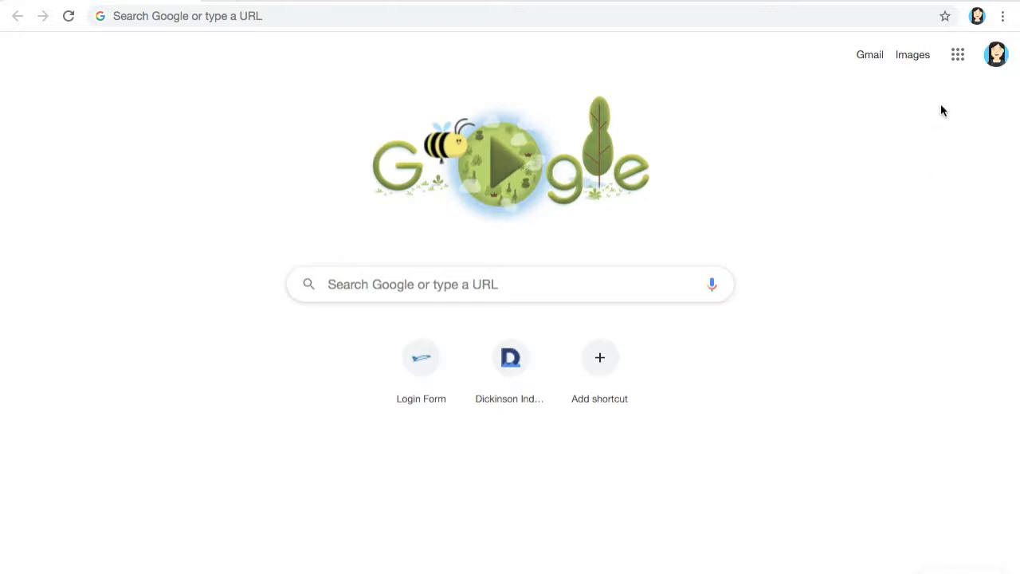
click(959, 58)
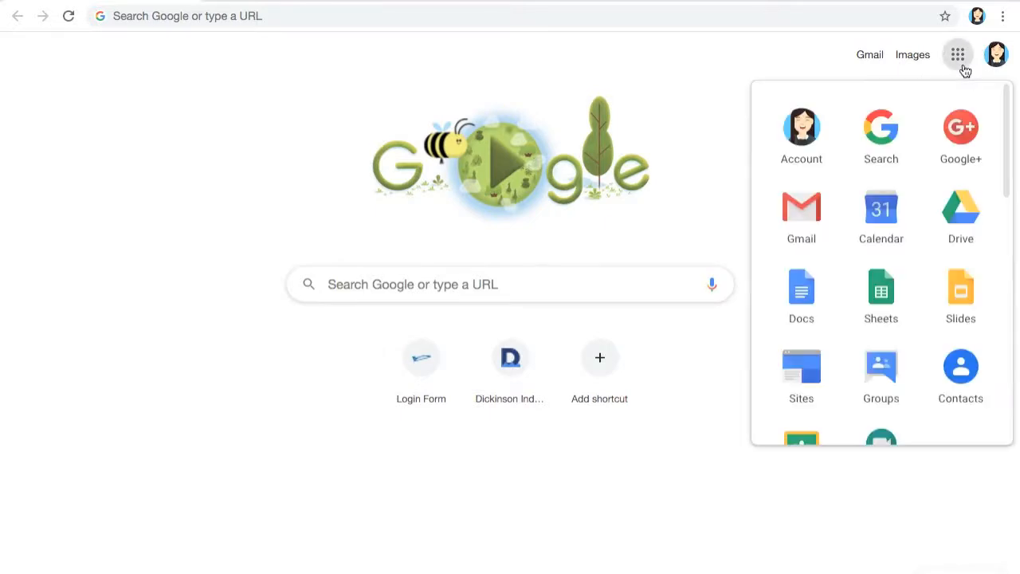
scroll(918, 236, down, 7)
scroll(918, 236, down, 3)
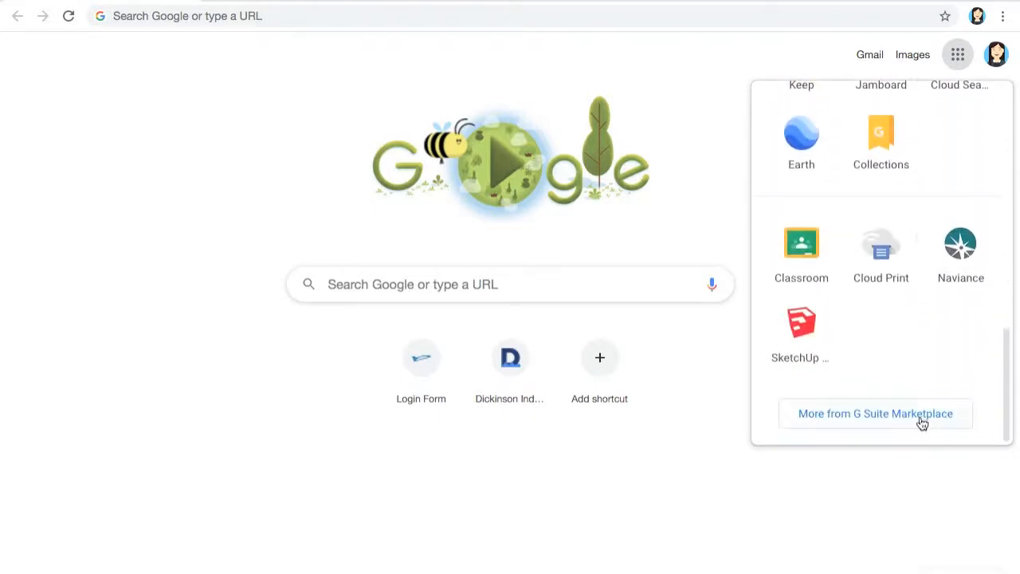
Go to G Suite Marketplace and search for the Flat for Docs add-on
click(922, 424)
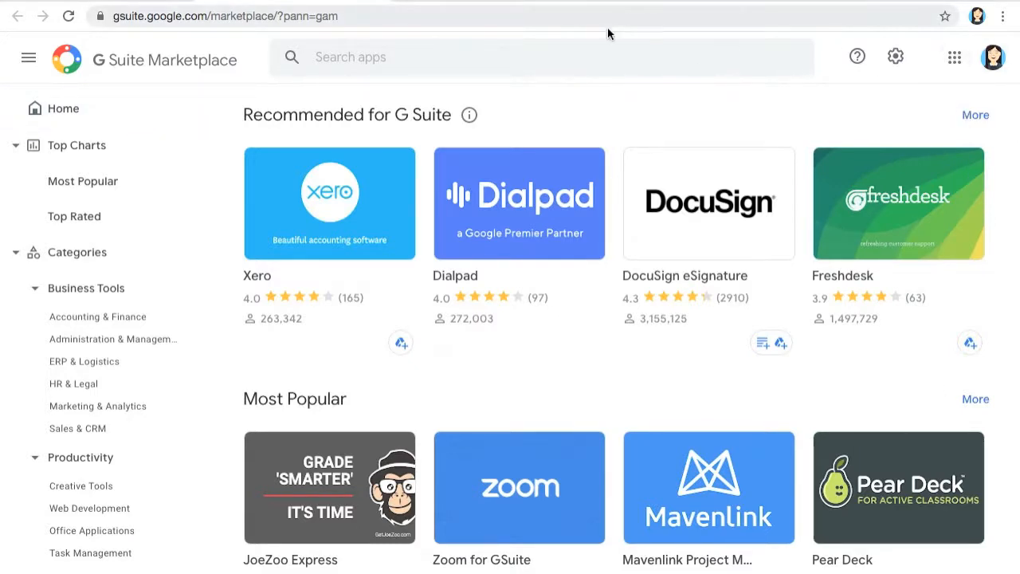
click(349, 60)
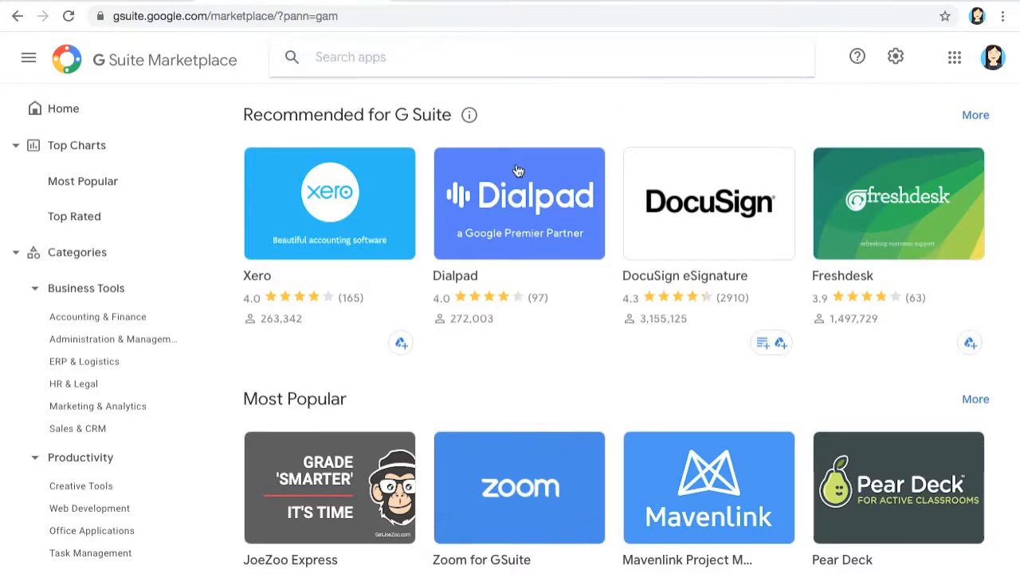
text(Flat)
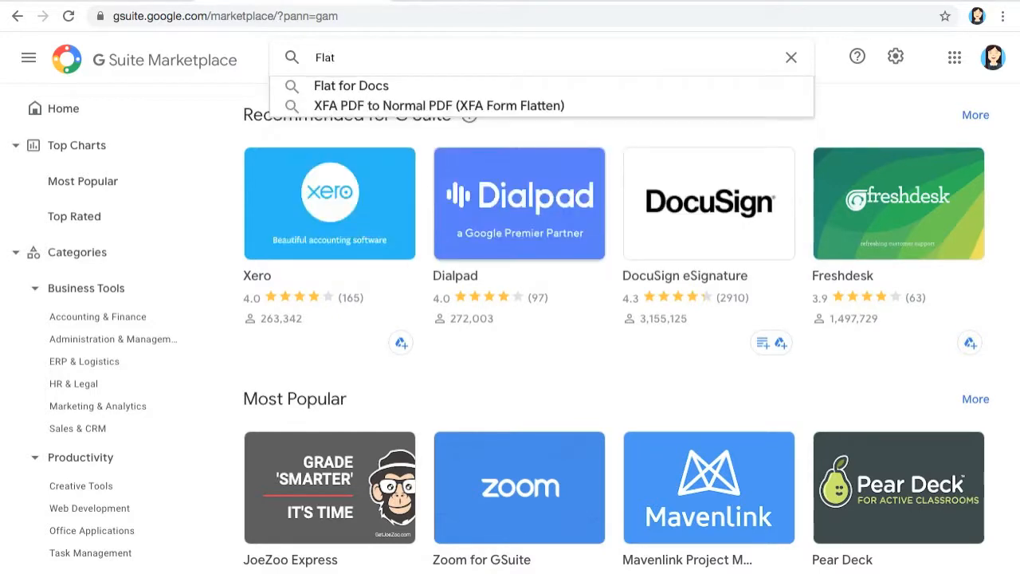
click(395, 90)
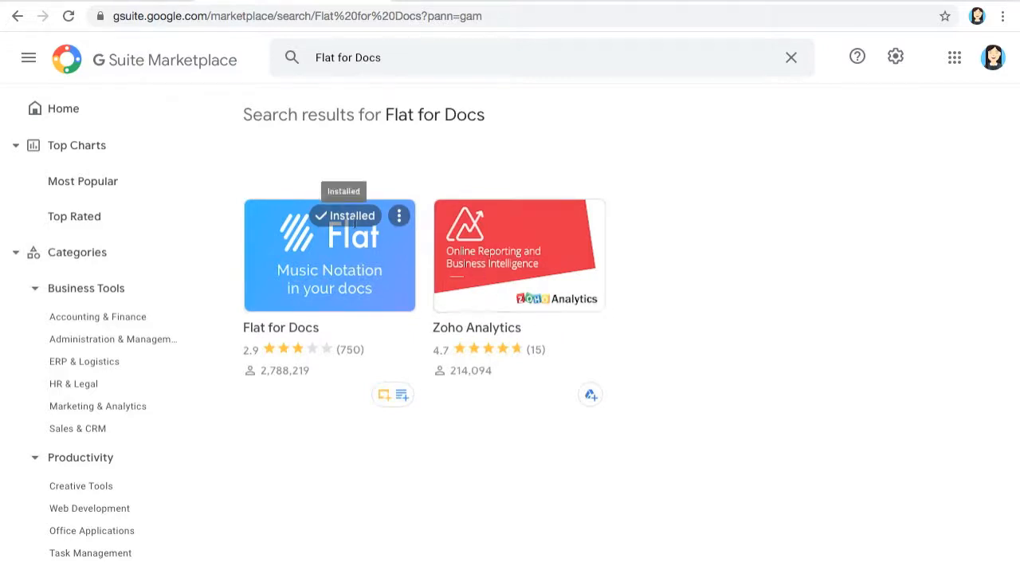
Open the Flat for Docs details page, which lists it as an installed Docs and Slides add-on
click(348, 290)
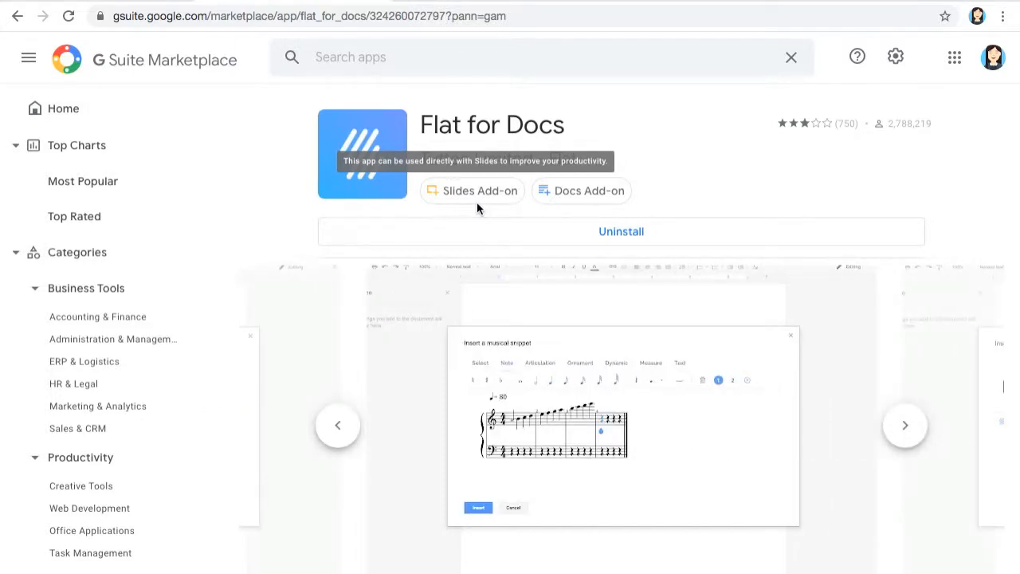
click(956, 72)
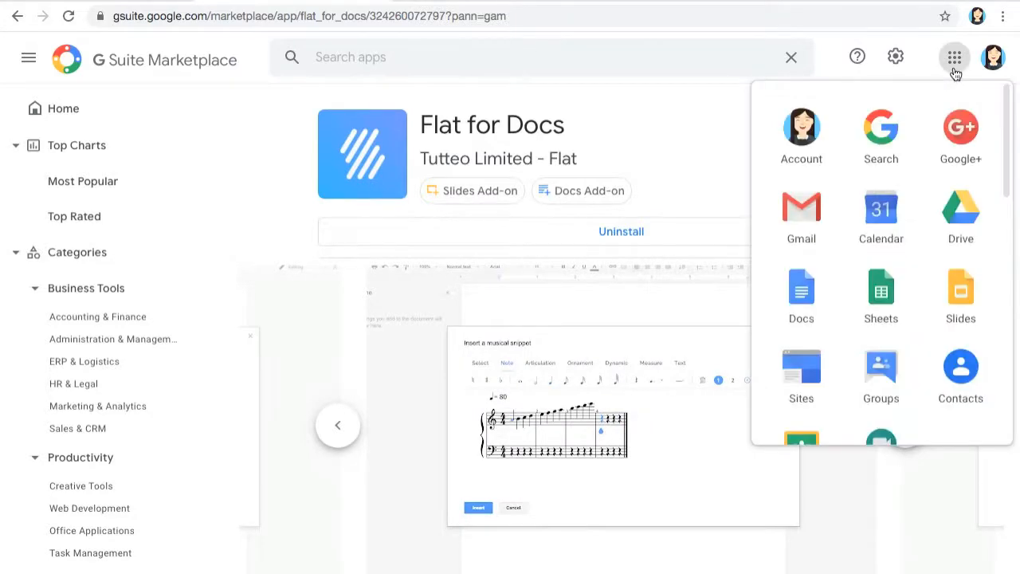
Create a blank Google Doc and rename it 'Flat Document'
click(812, 300)
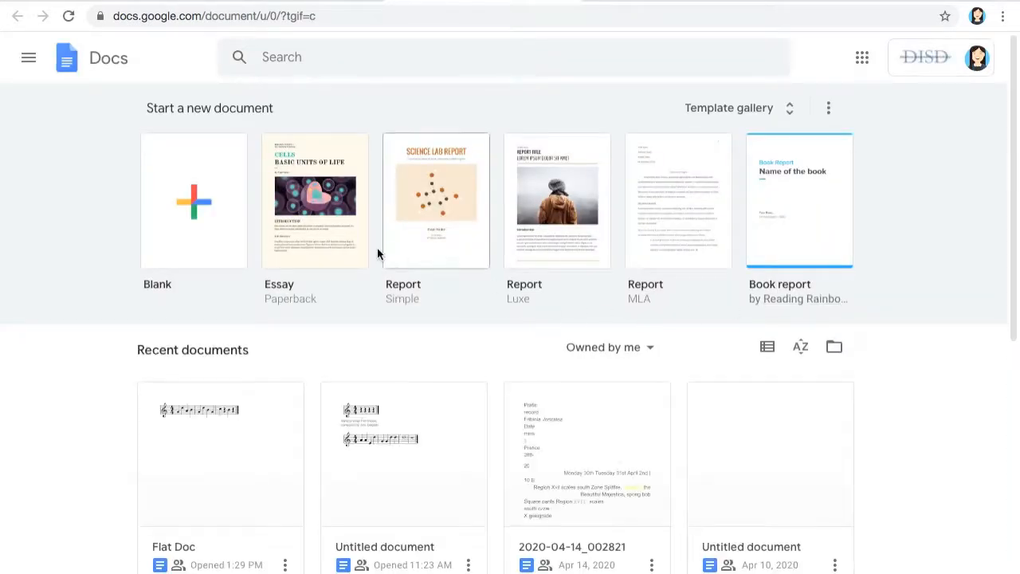
click(192, 215)
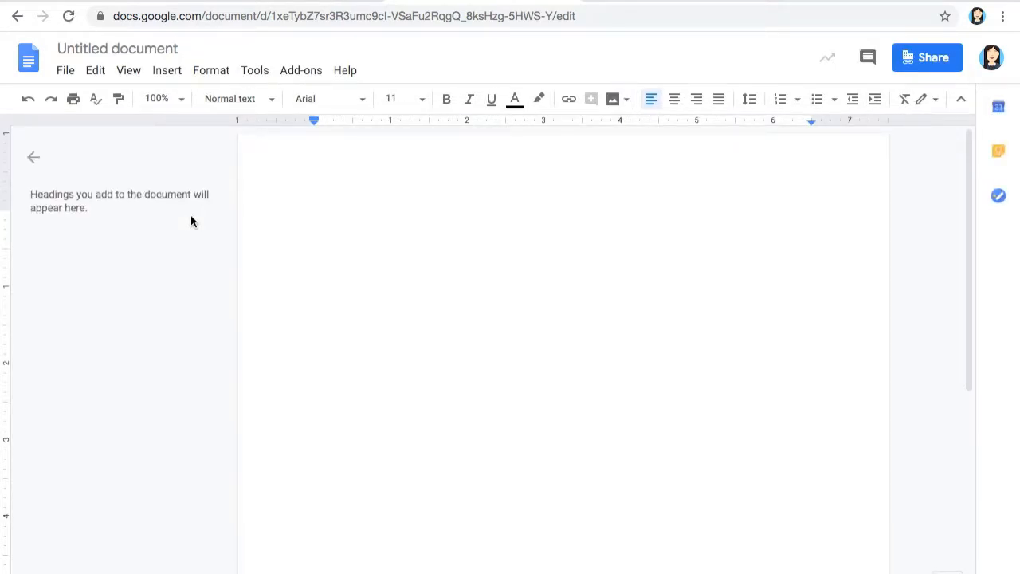
click(175, 50)
key(BackSpace)
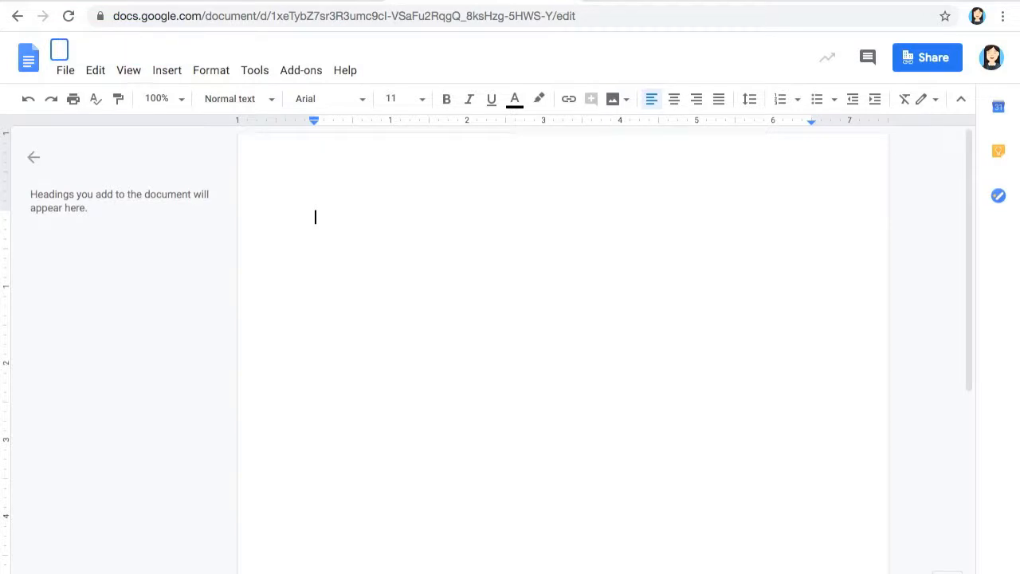
text(Flat Document)
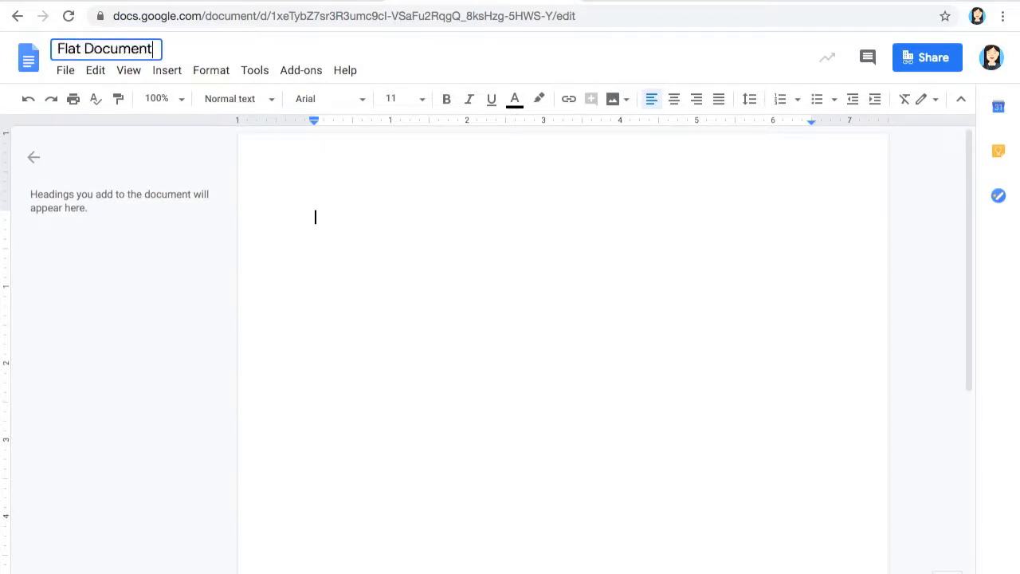
click(297, 164)
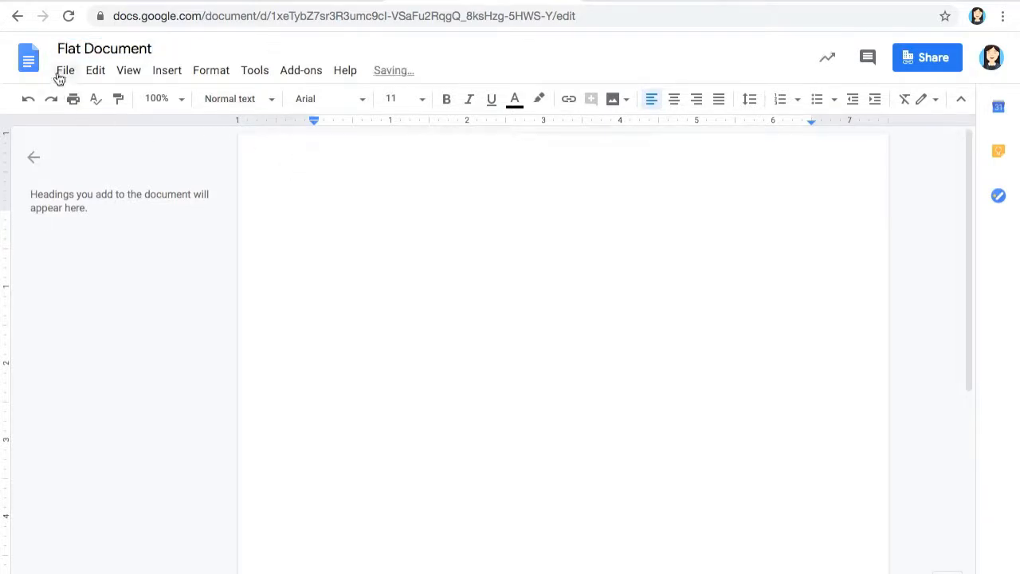
Open Add-ons > Flat for Docs > Insert musical snippet
click(301, 74)
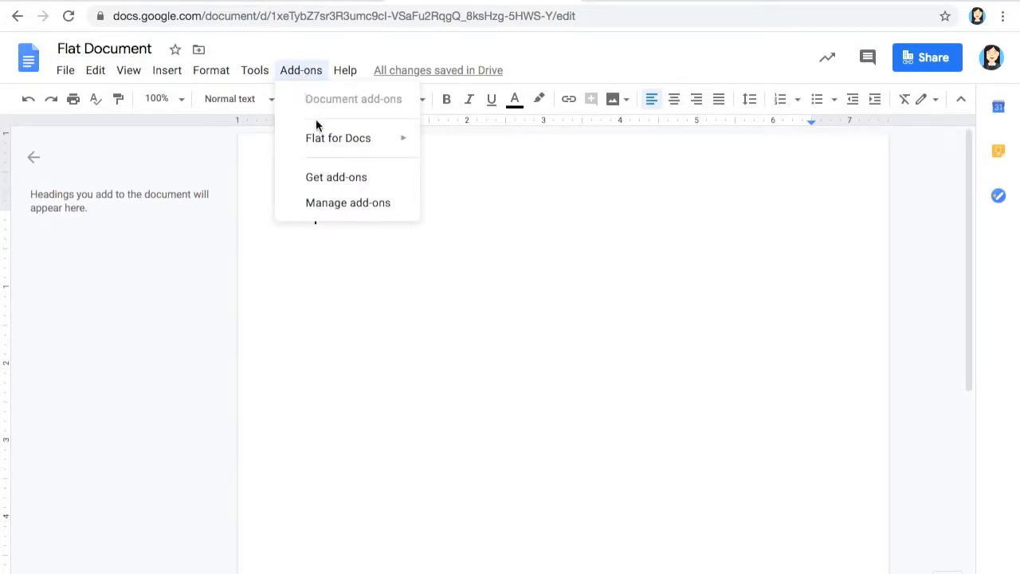
mouse_move(320, 150)
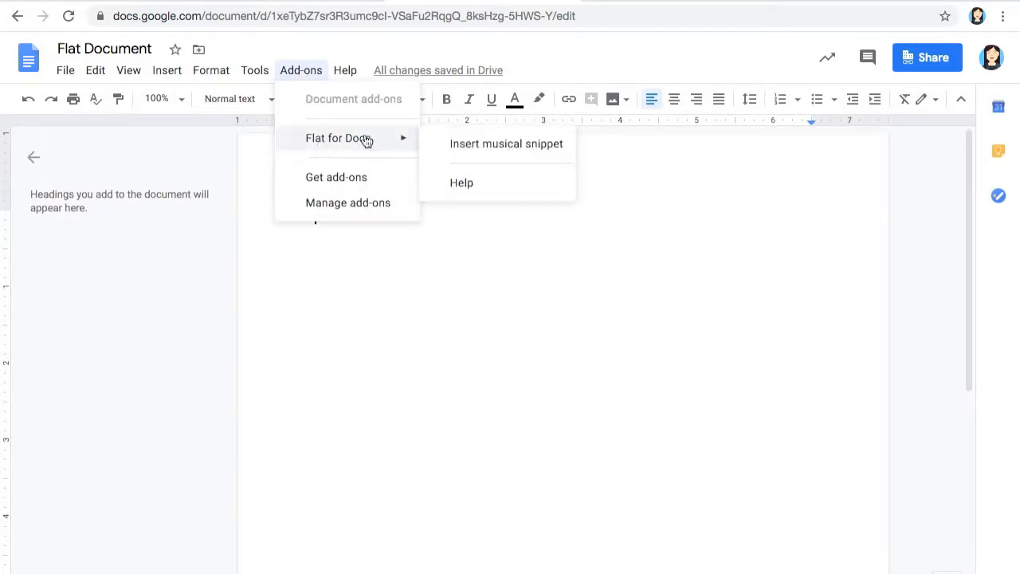
click(454, 148)
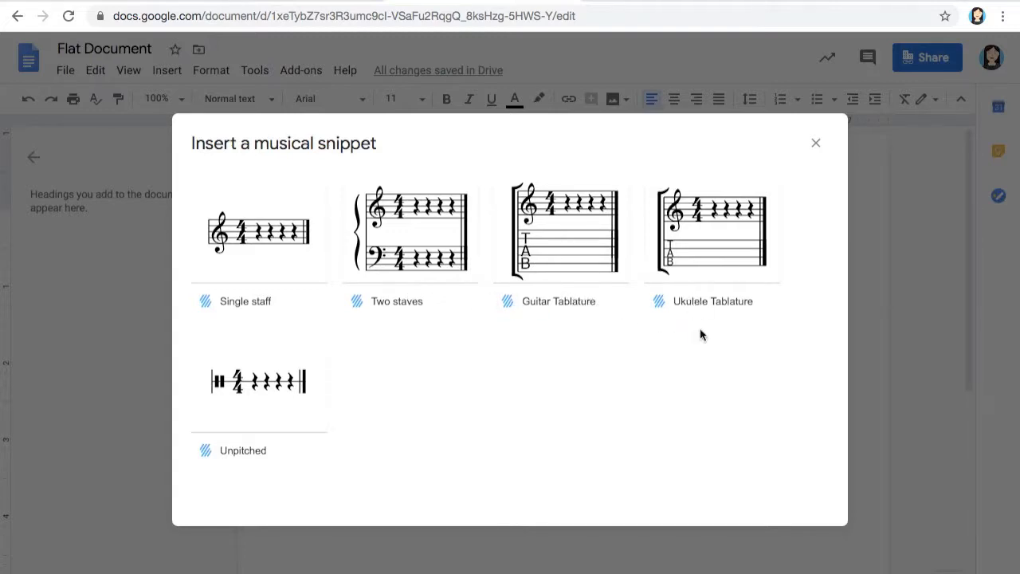
Start a single-staff snippet in treble clef with a 4/4 time signature
click(289, 239)
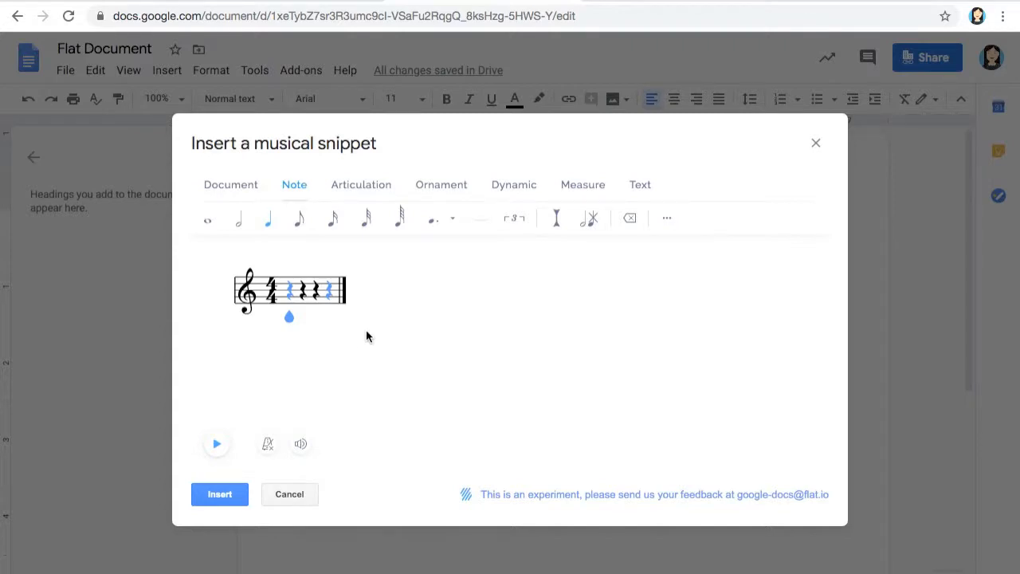
click(248, 313)
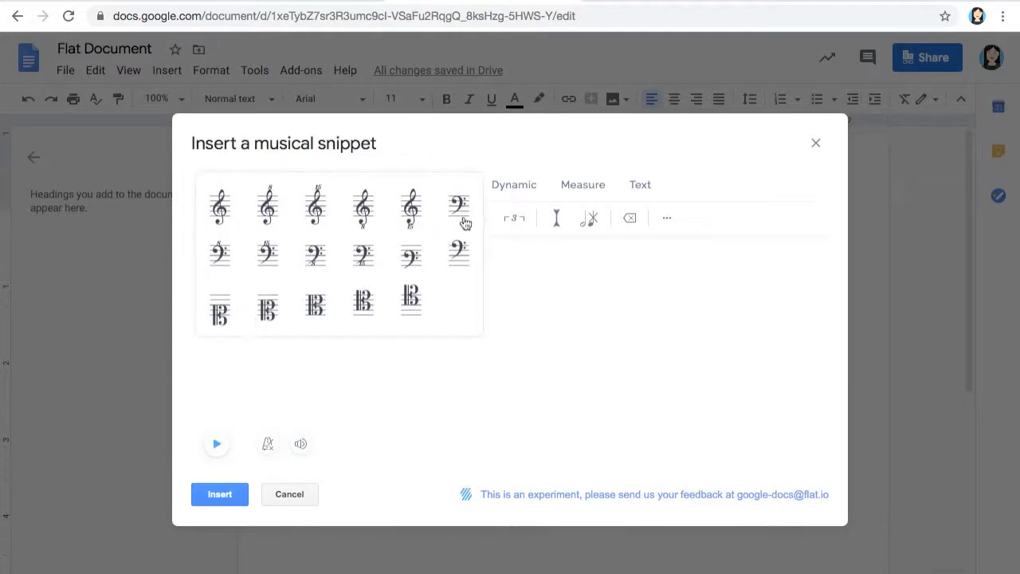
click(221, 209)
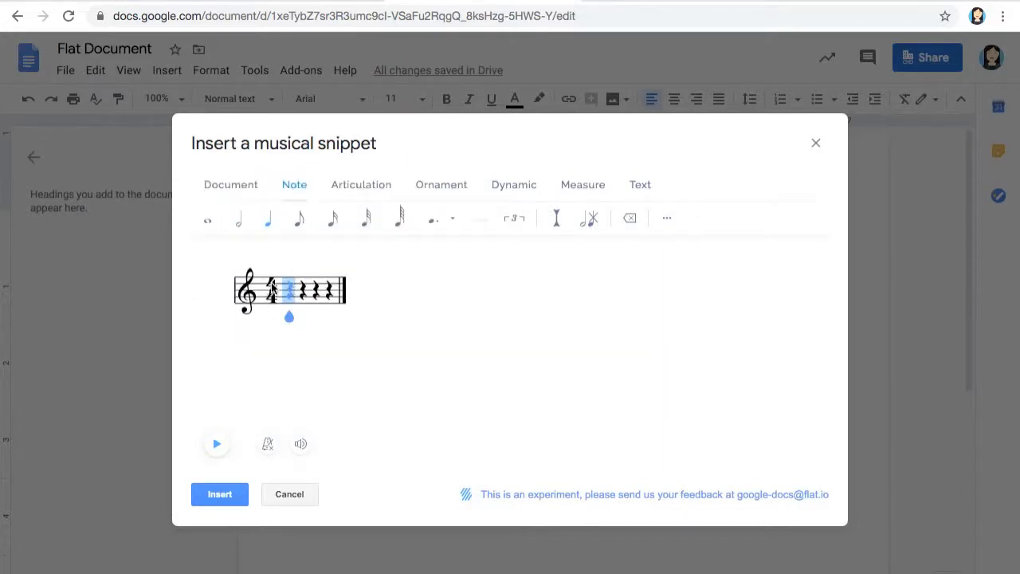
click(270, 301)
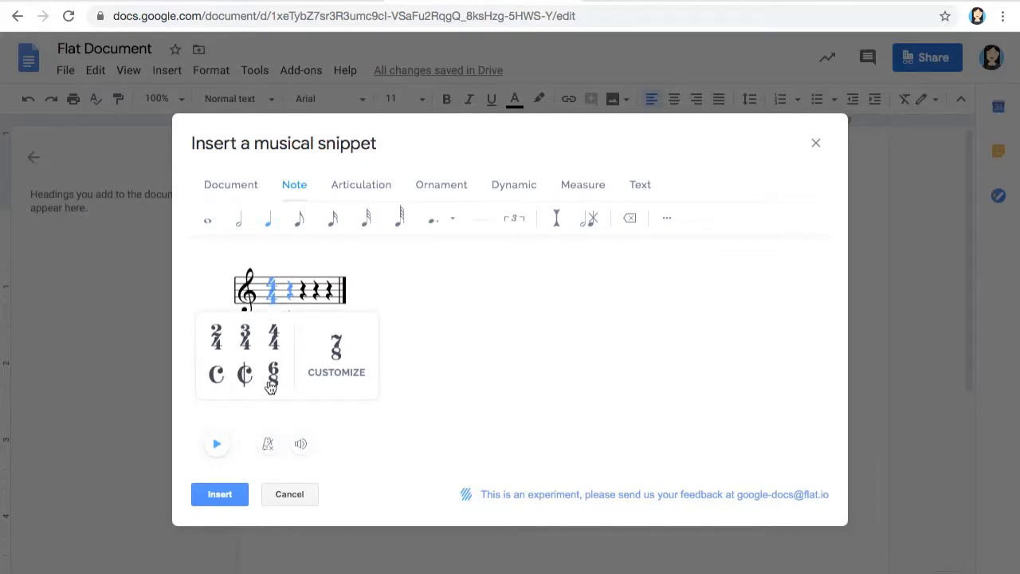
click(272, 335)
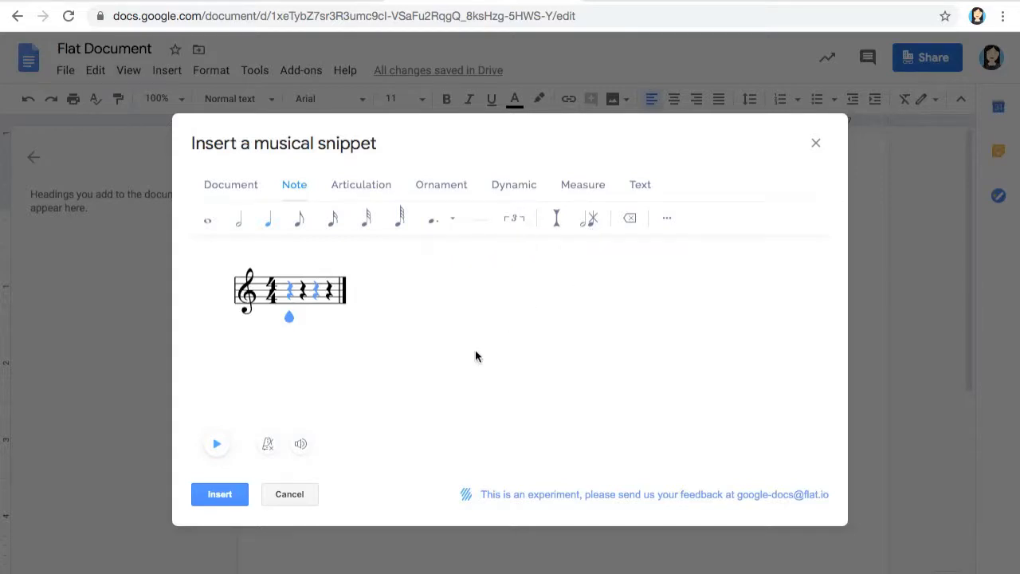
click(367, 190)
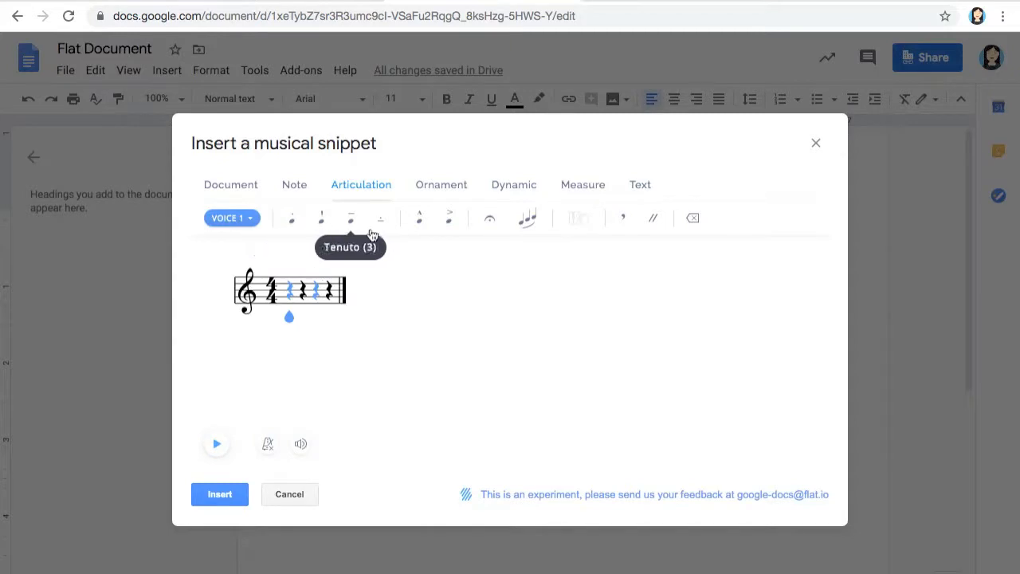
Look at the Ornaments tools, then show the Measure toolbar for the snippet
click(461, 189)
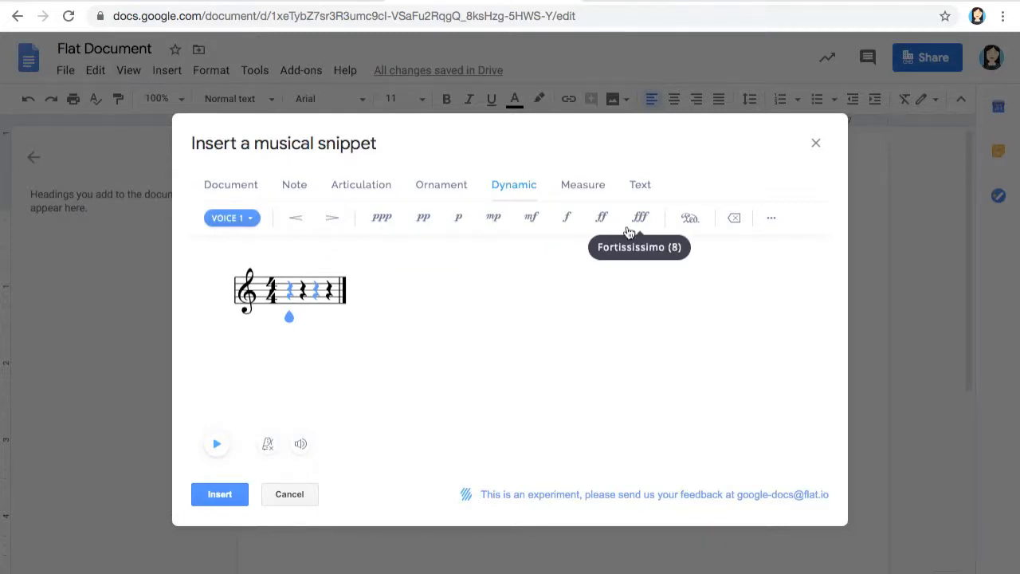
click(590, 185)
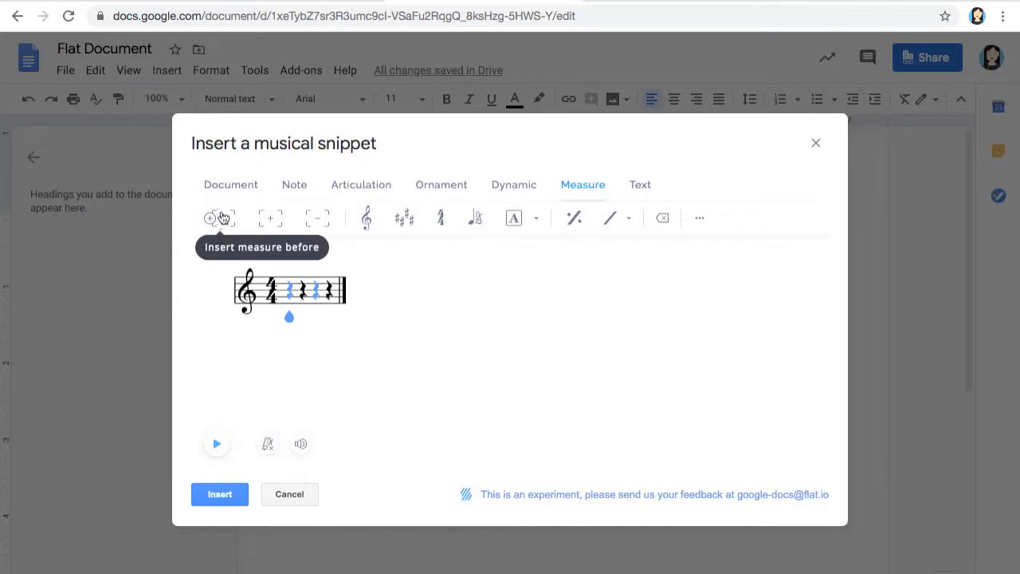
Set the key signature to one flat, briefly checking the Rehearsal mark options
click(404, 227)
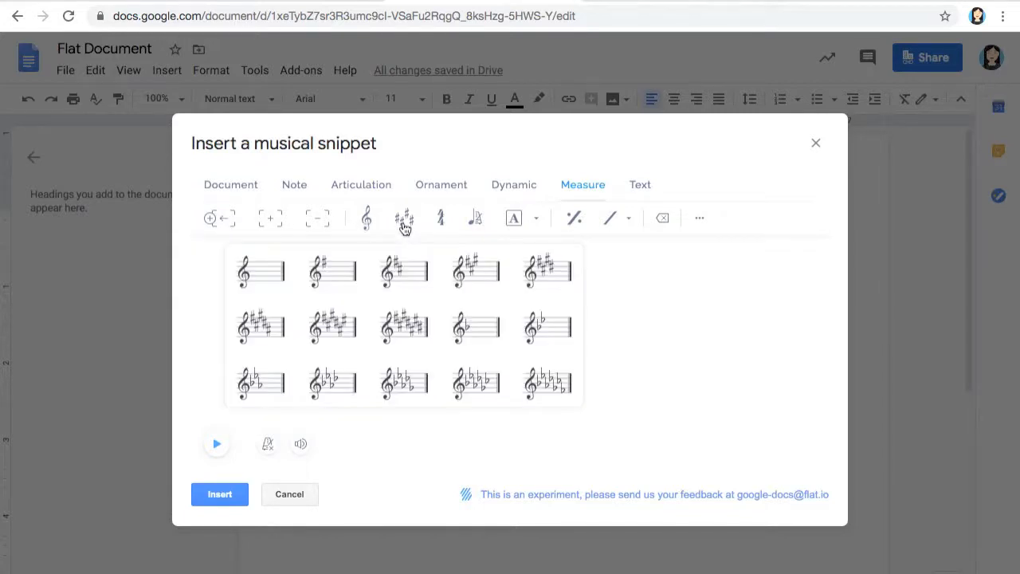
scroll(331, 368, down, 1)
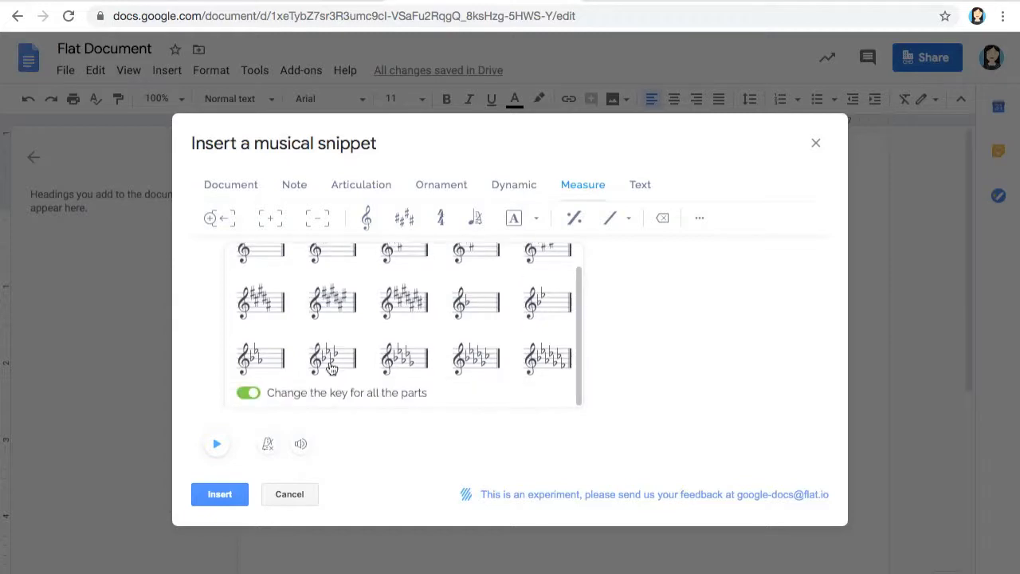
scroll(330, 368, up, 1)
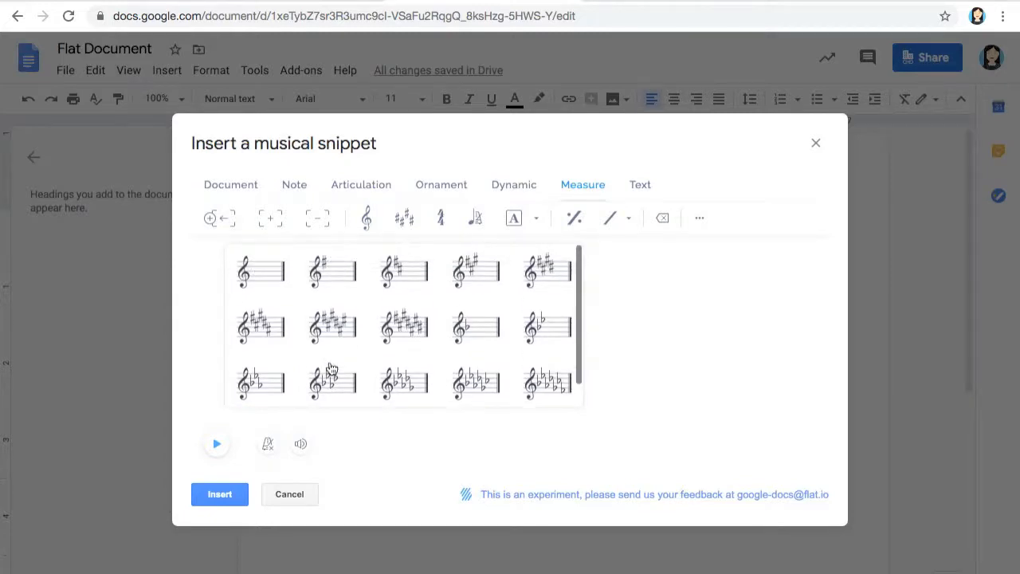
click(489, 331)
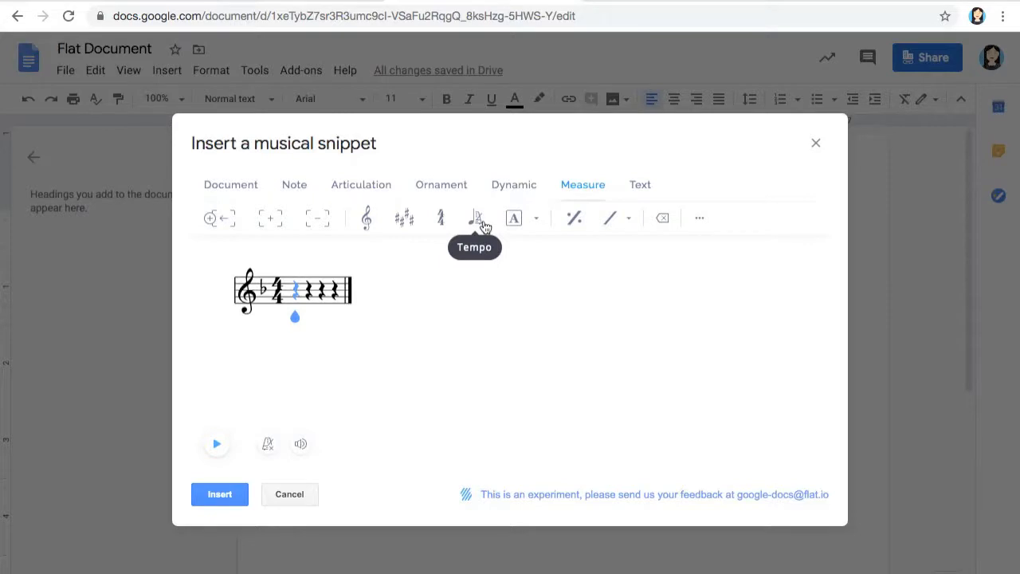
click(534, 227)
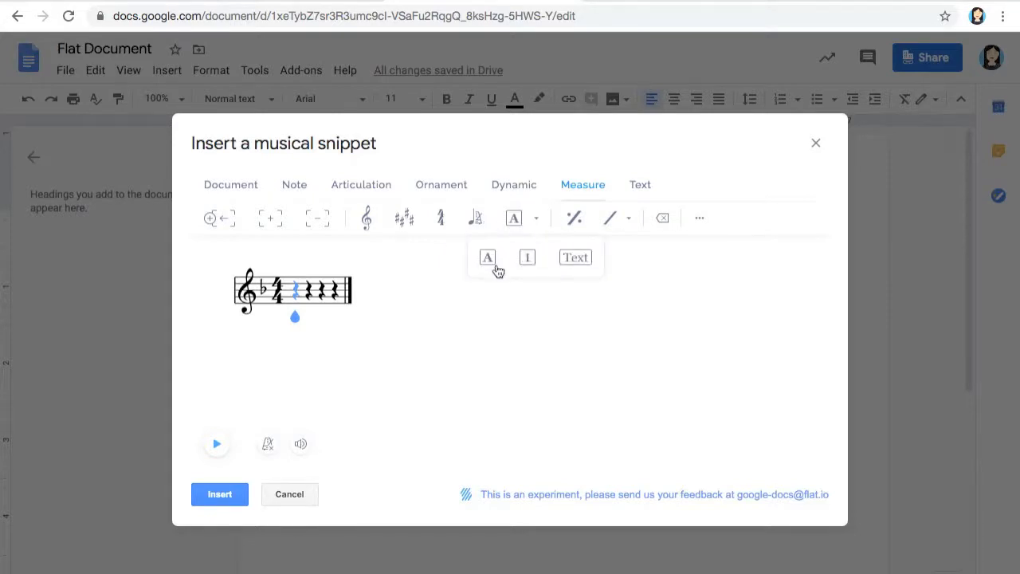
click(638, 314)
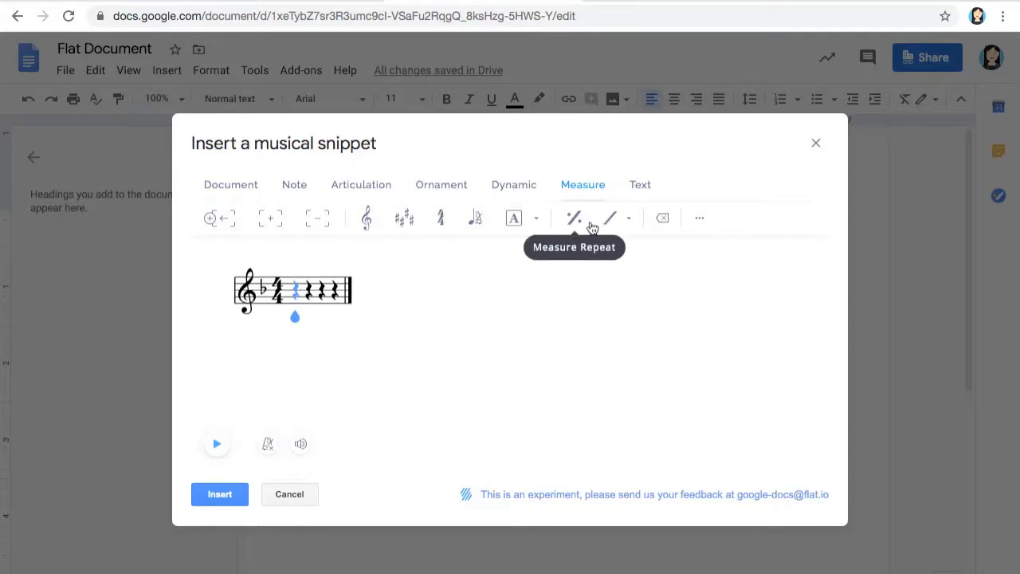
click(647, 196)
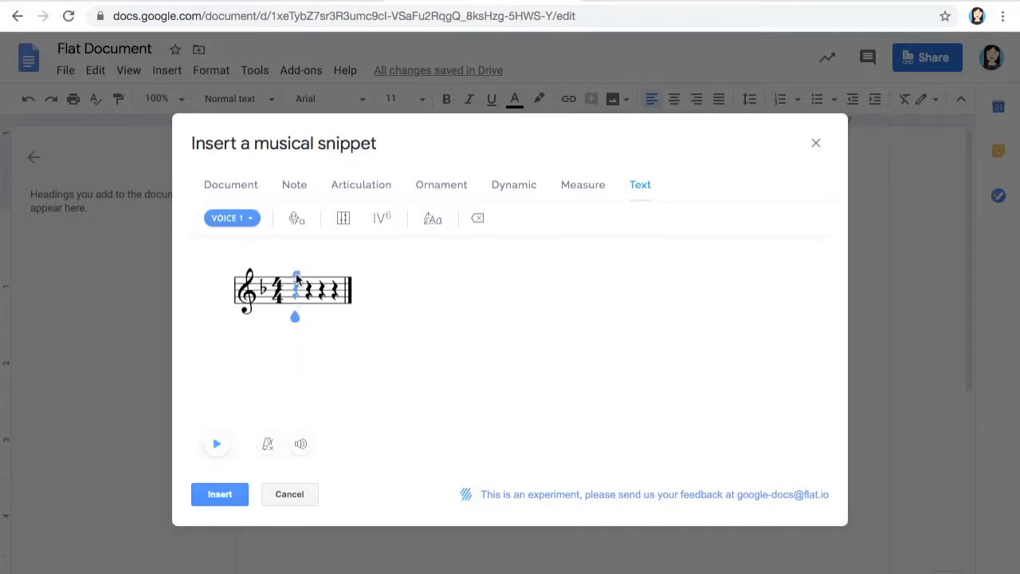
Enter high quarter notes on beats 1 and 3 of measure 1, then insert a second measure
click(297, 279)
click(324, 281)
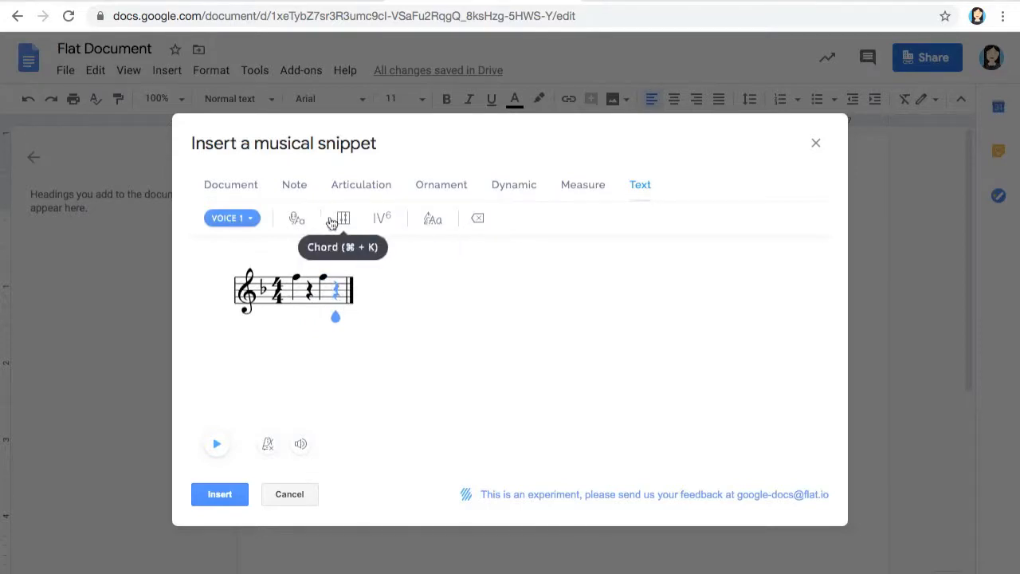
click(244, 190)
click(290, 192)
click(360, 184)
click(422, 190)
click(514, 190)
click(564, 191)
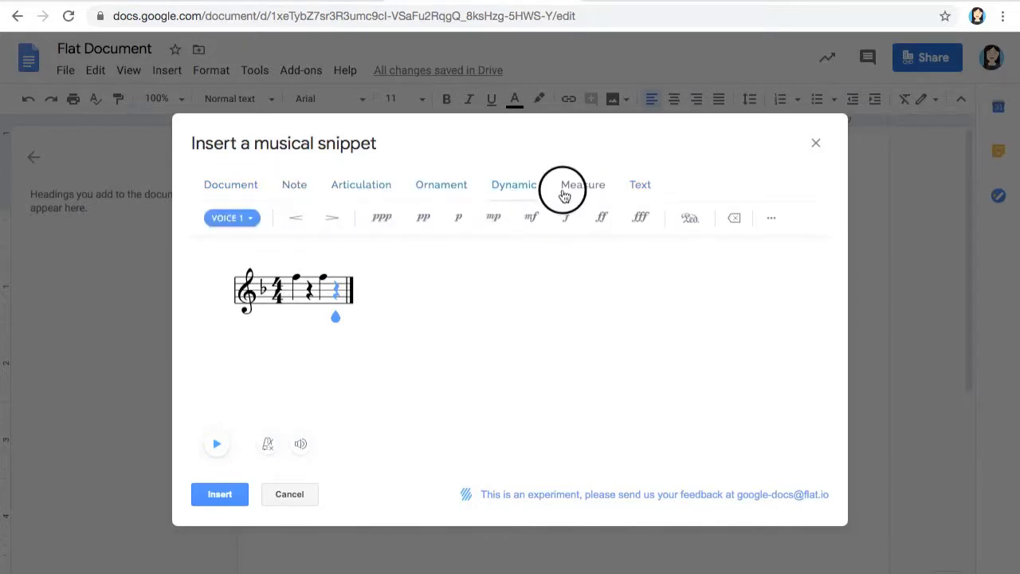
click(271, 221)
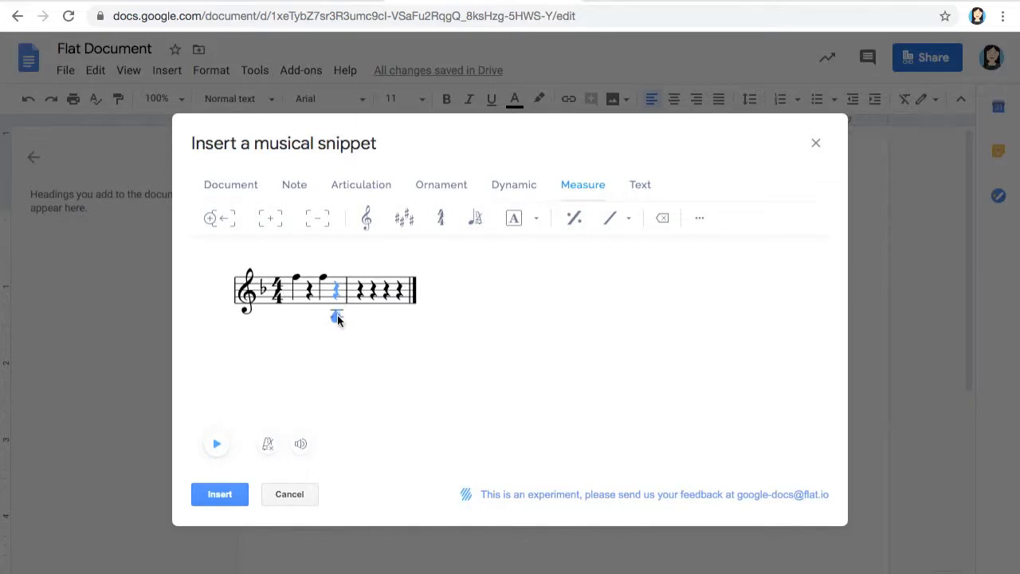
Fill measure 2 with four quarter notes
click(361, 294)
key(Right)
click(375, 284)
click(389, 295)
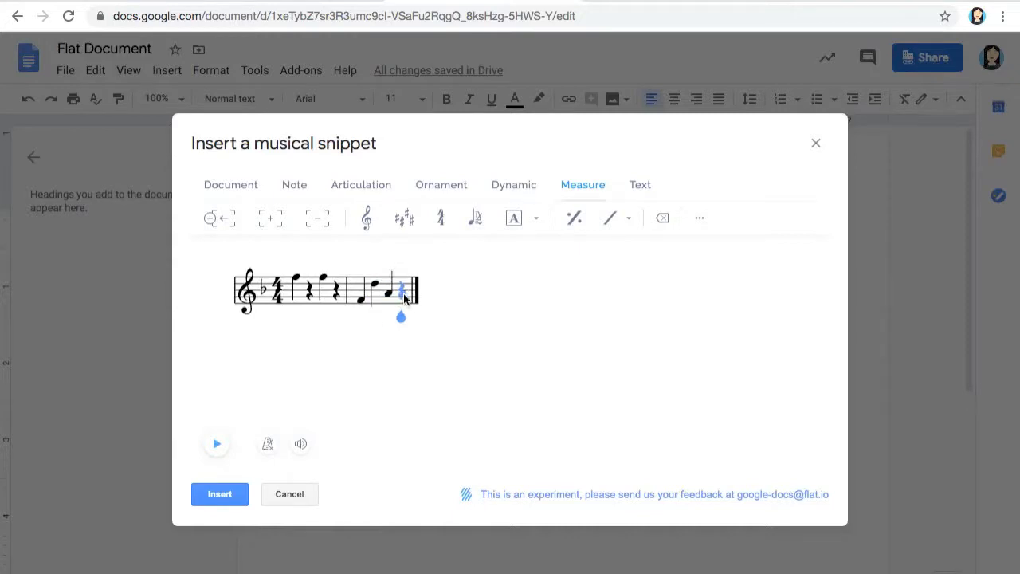
click(402, 291)
Add measures 3 and 4, each with quarter notes on beats 1 and 3
click(271, 218)
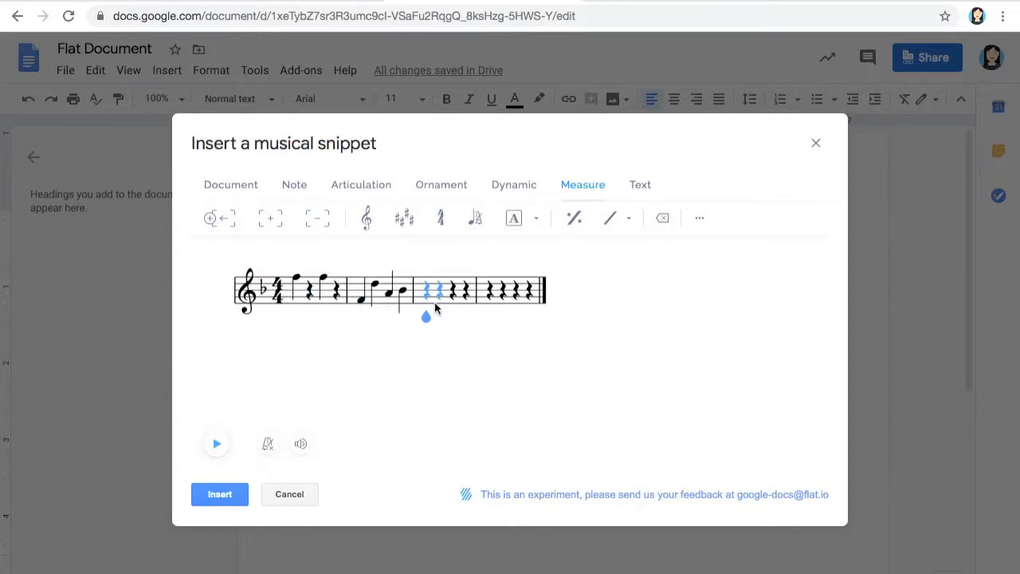
click(426, 279)
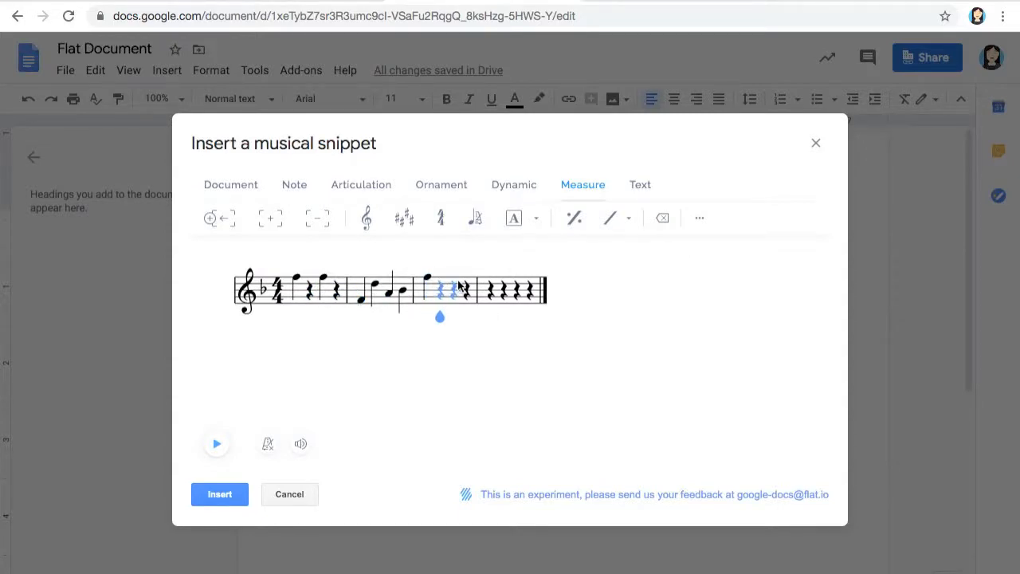
click(458, 280)
click(454, 279)
click(492, 300)
drag(518, 288, 519, 352)
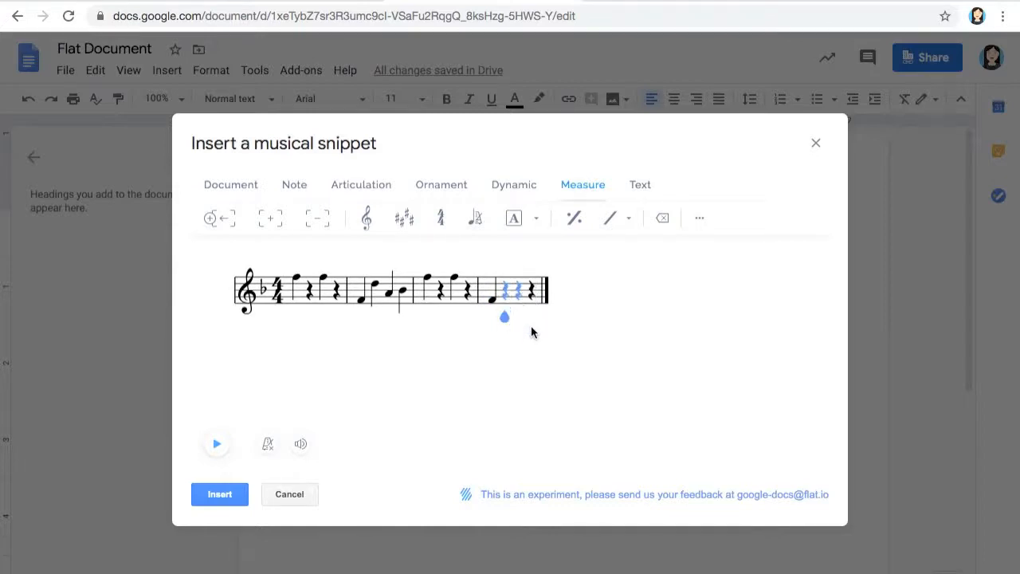
click(519, 294)
click(515, 302)
click(701, 229)
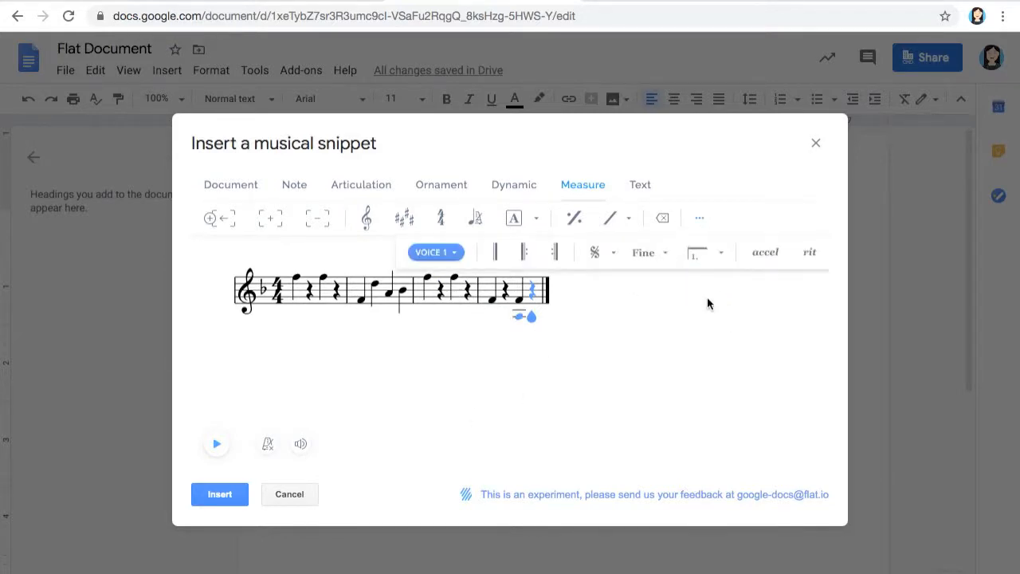
Switch to the Note tools and turn the metronome on, then back off
click(294, 186)
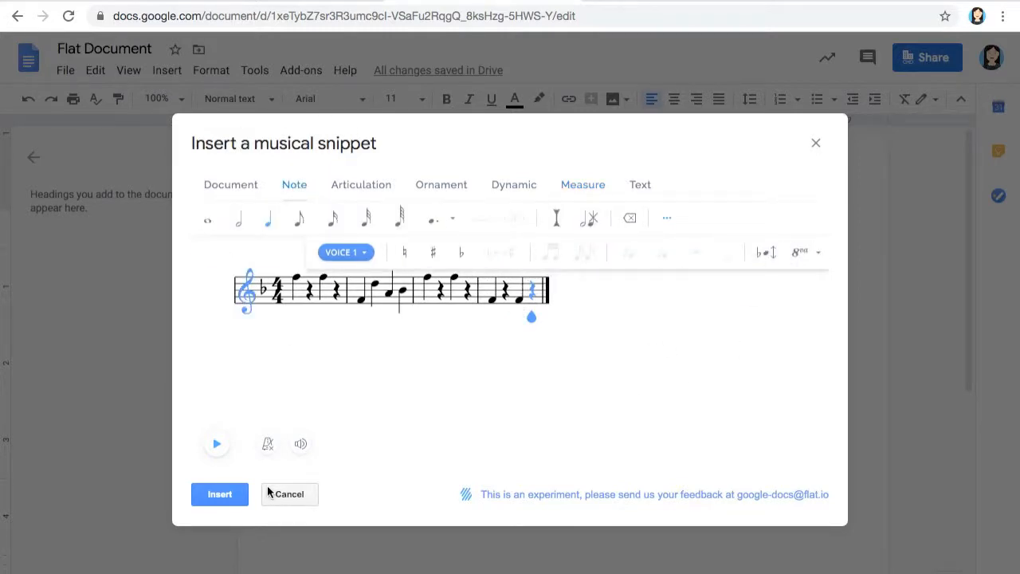
click(267, 445)
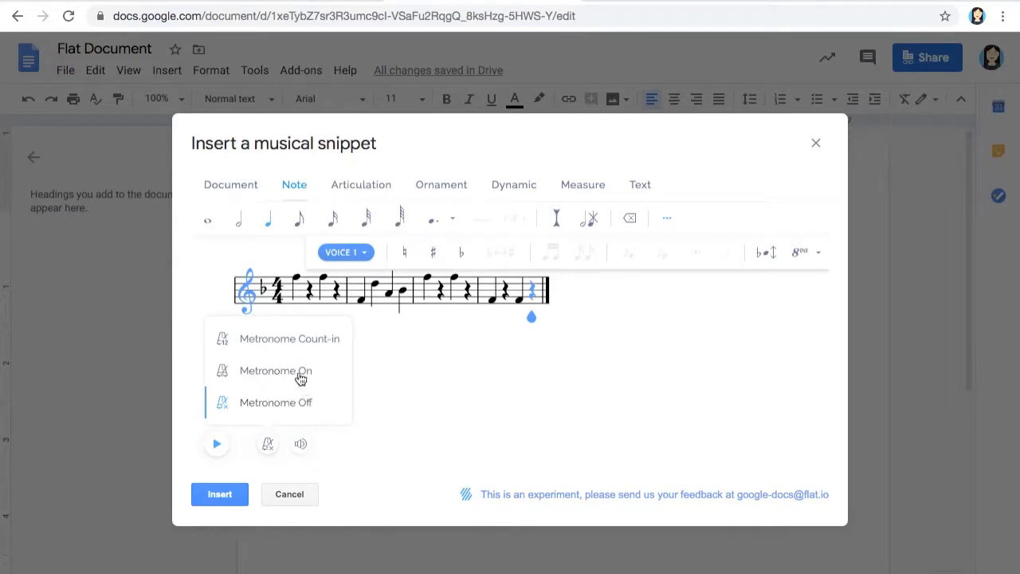
click(302, 373)
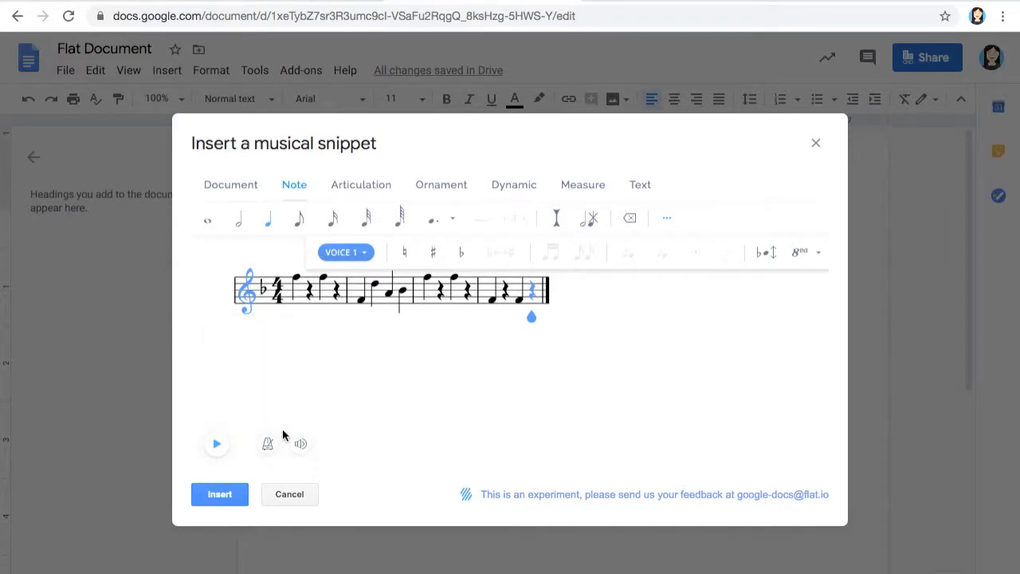
click(268, 445)
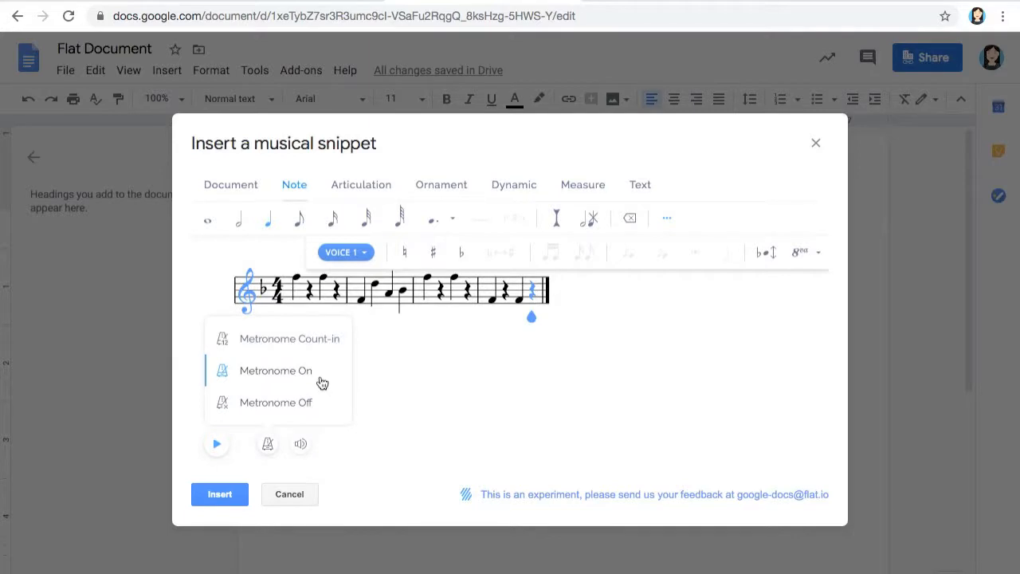
click(267, 404)
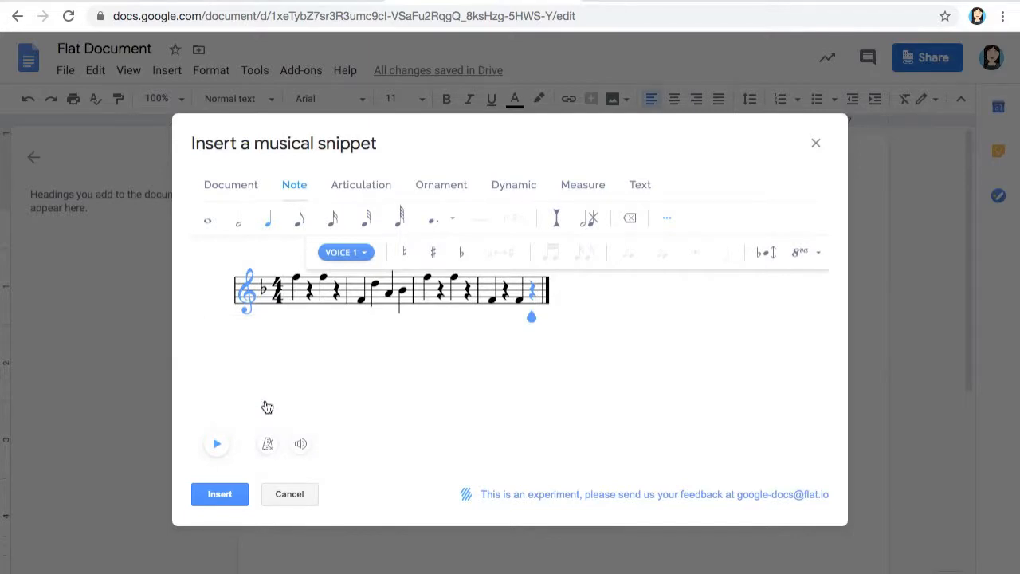
Check the instrument volume mixer, then select the snippet's last rest
click(300, 445)
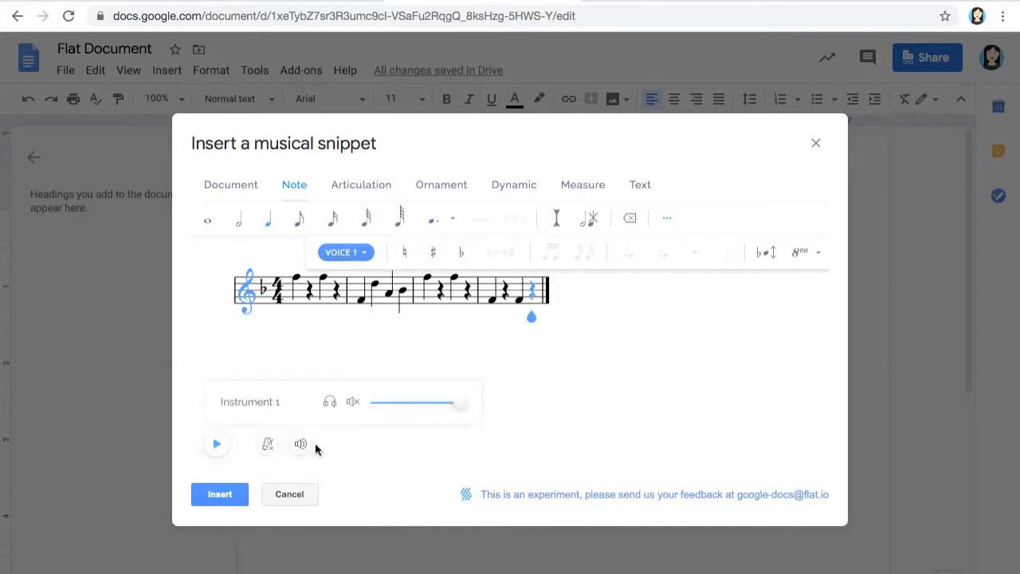
click(554, 400)
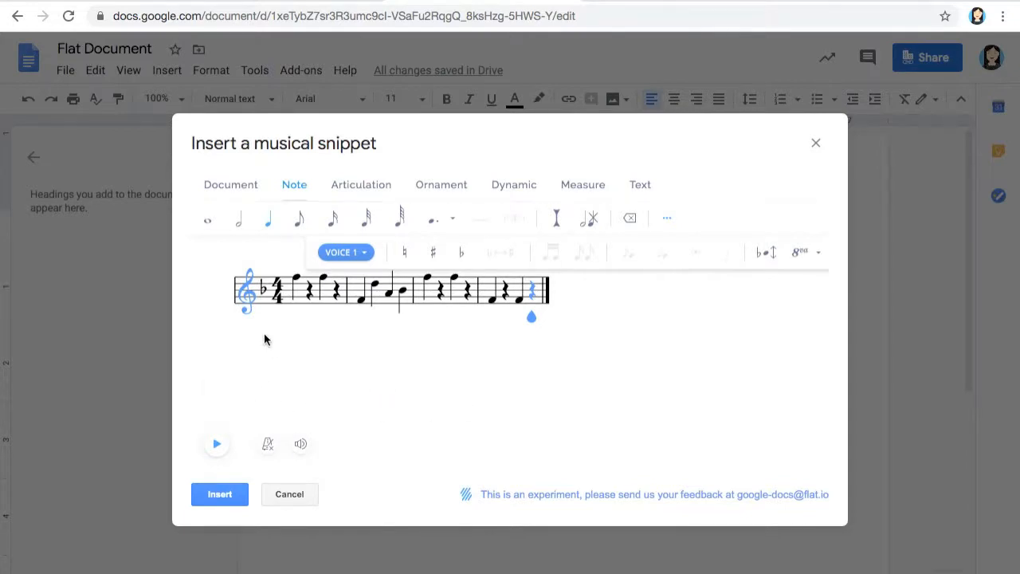
drag(531, 316, 467, 365)
Drag the opening chord's lower note below the staff and play the four-measure melody
click(295, 287)
click(308, 291)
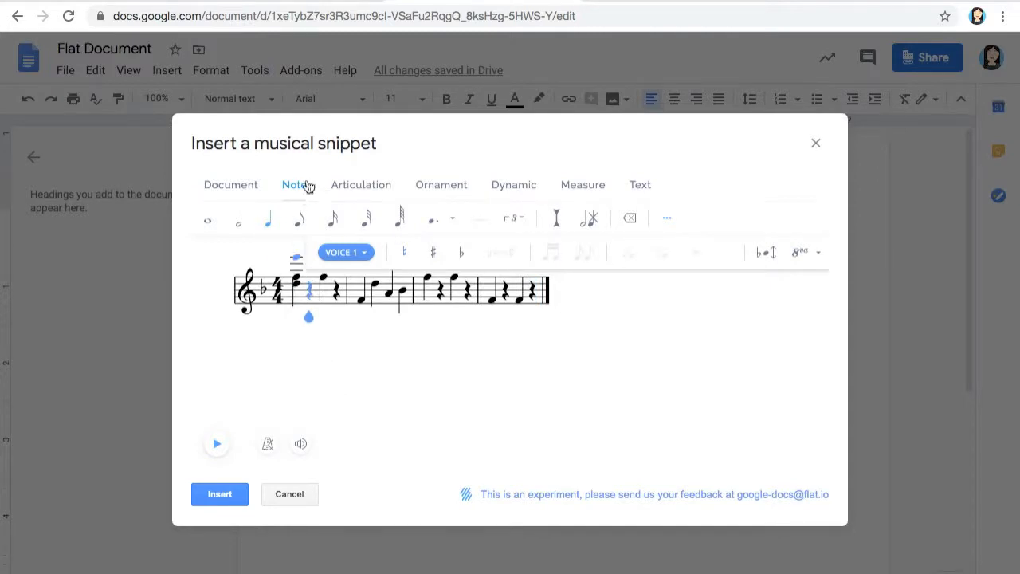
drag(297, 284, 306, 318)
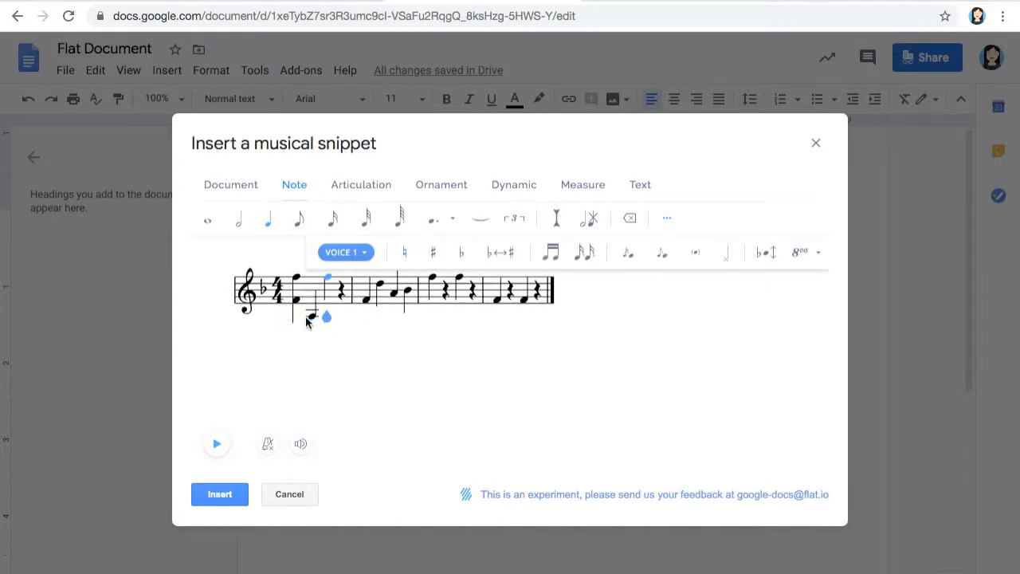
click(293, 296)
click(220, 445)
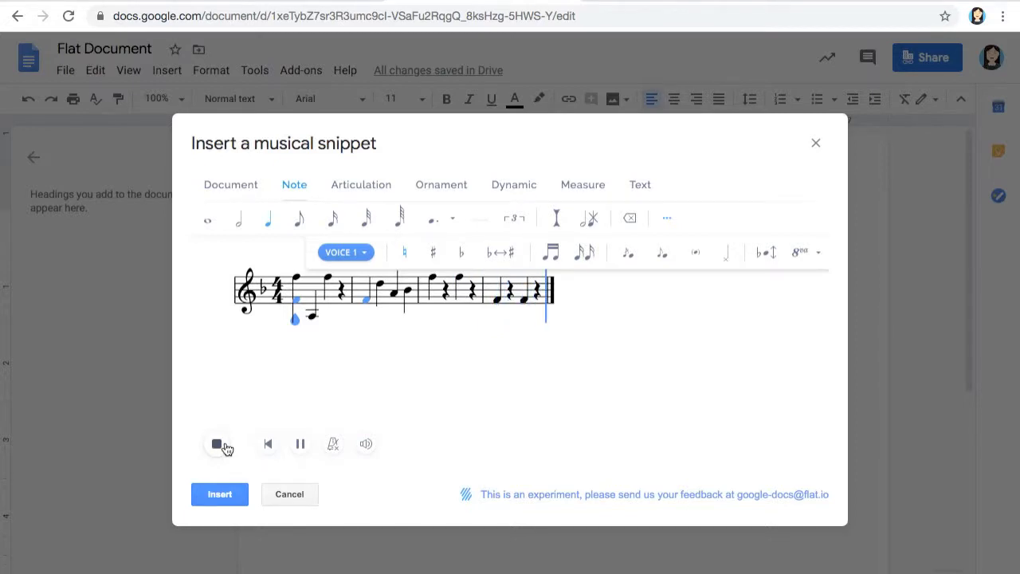
Stop playback, delete the extra note, and insert the one-flat treble melody into the Doc
click(225, 449)
right_click(225, 449)
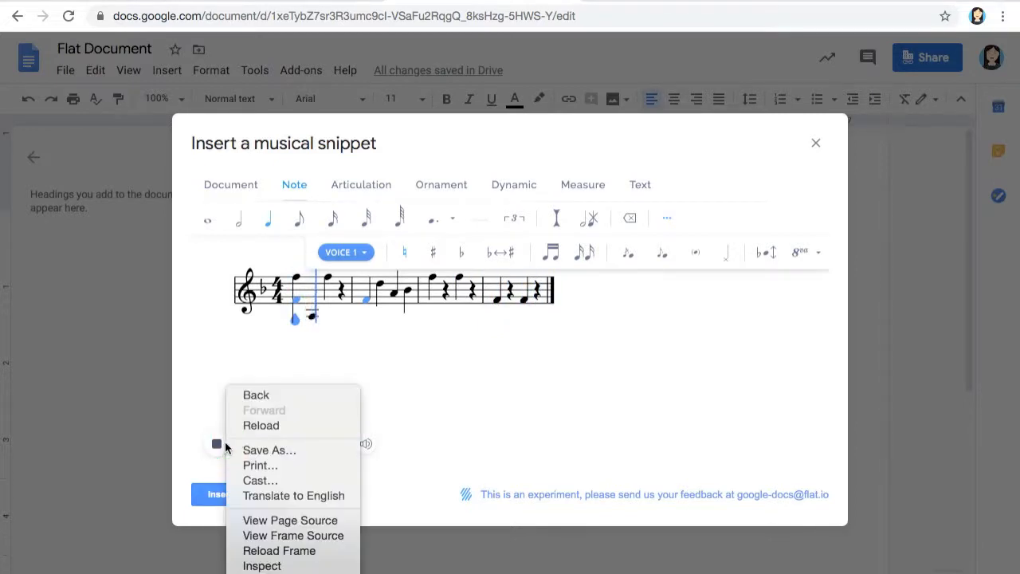
click(225, 446)
click(220, 445)
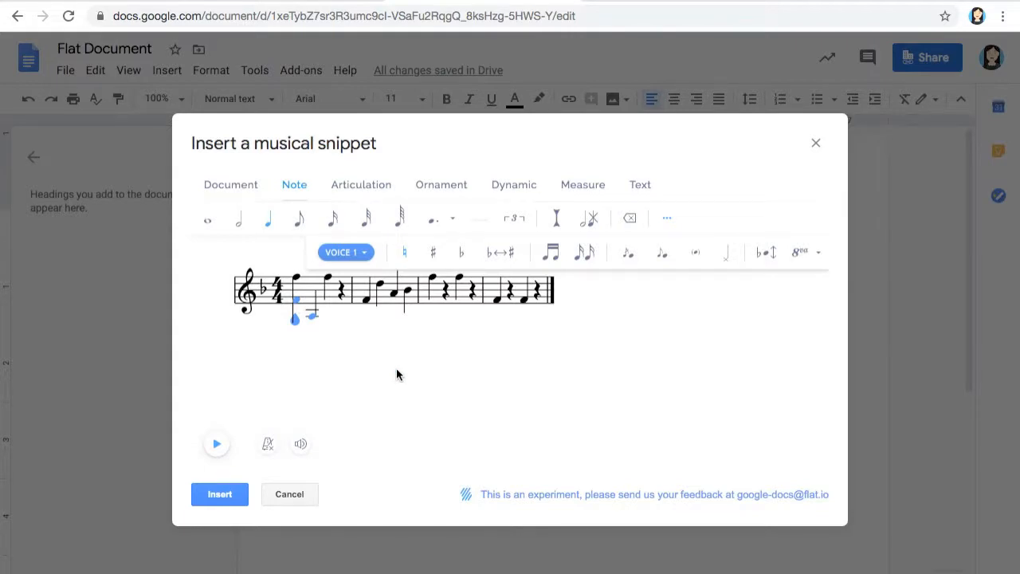
click(624, 221)
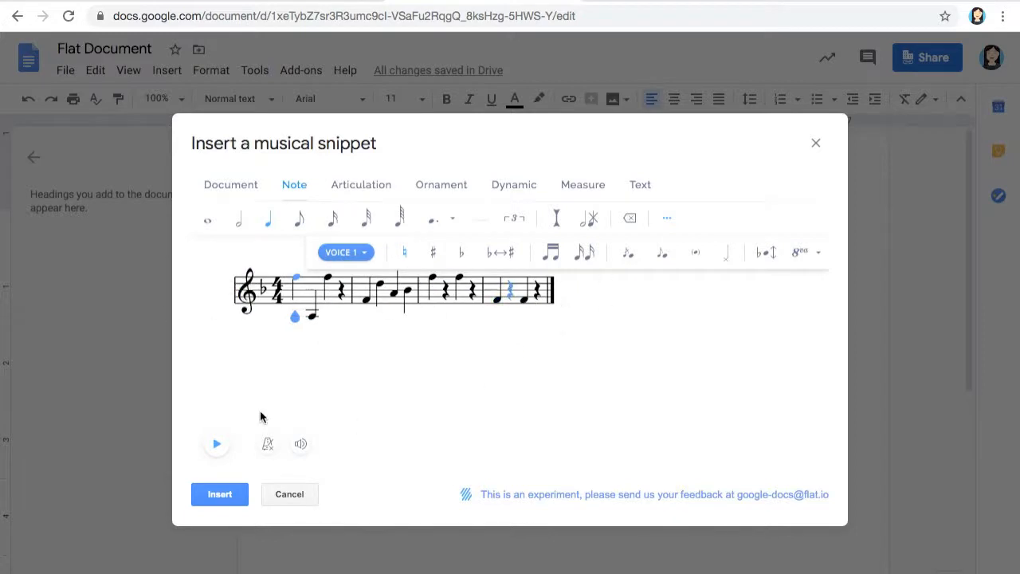
click(209, 495)
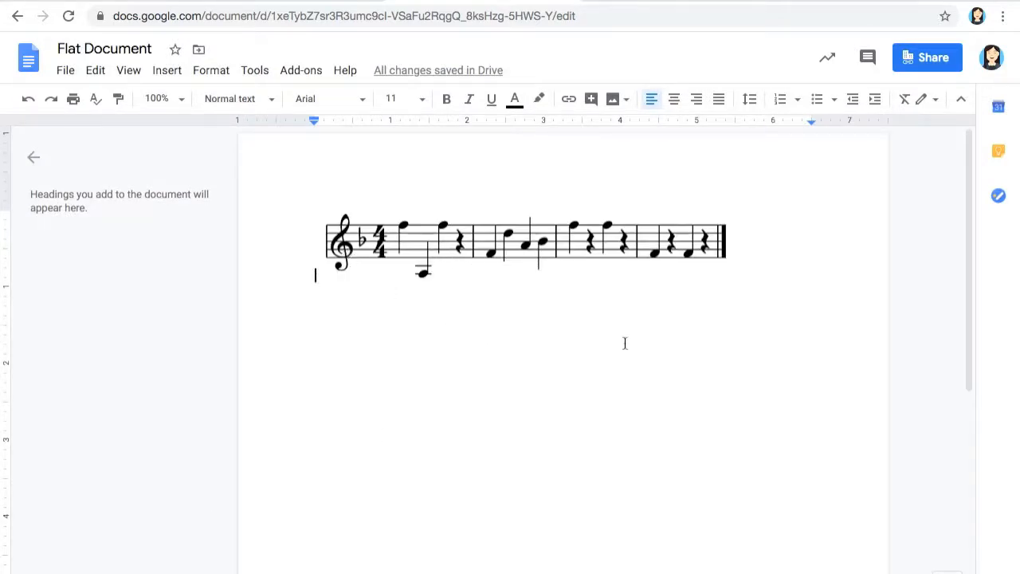
In the header, add 'Name:' and 'Composed By:' lines with the teacher's name, plus a blank line
click(357, 195)
double_click(356, 194)
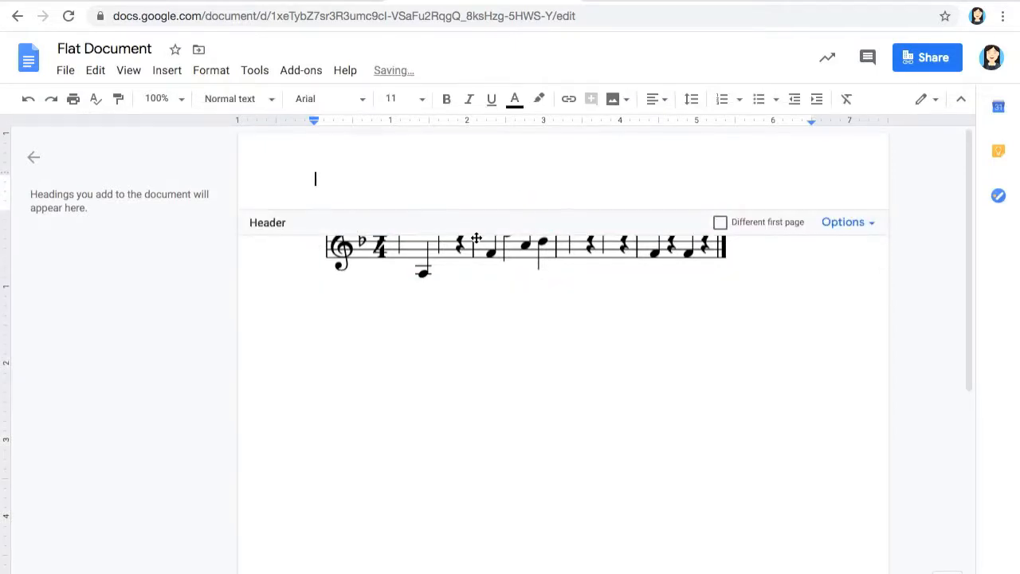
text(Name: Mrs. Delgado)
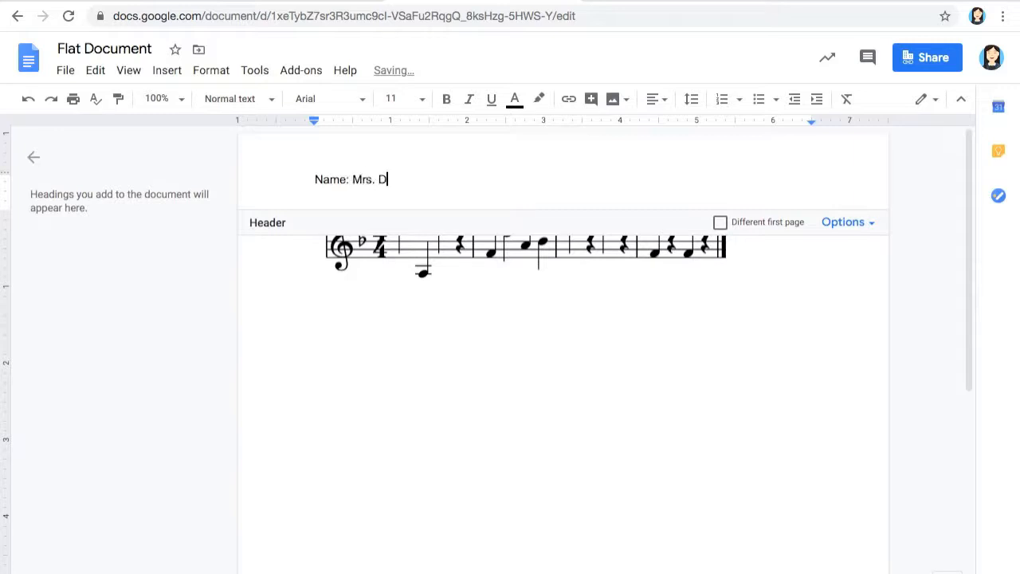
key(Return)
text(Composed By)
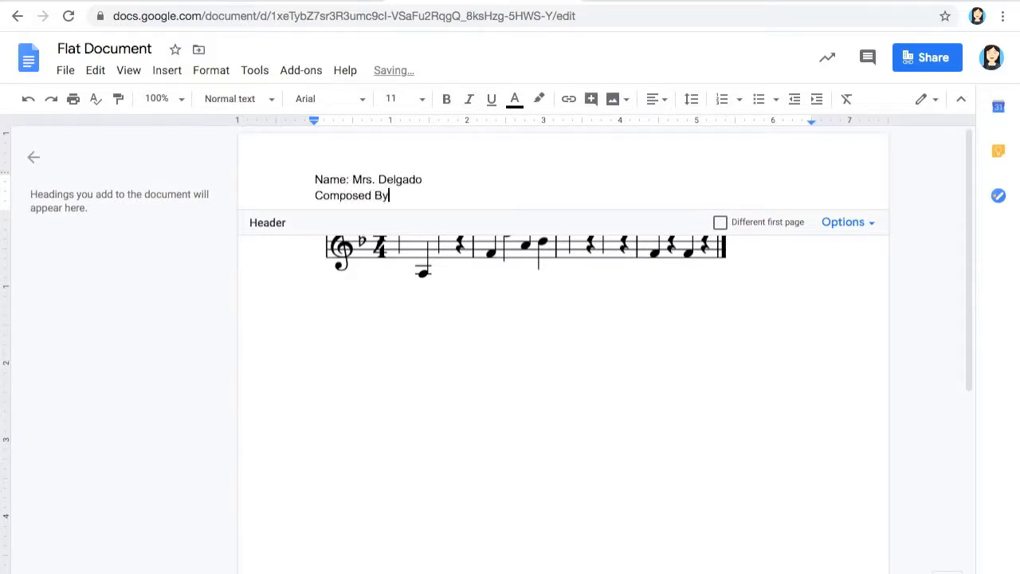
text(: Mrs. Delgado)
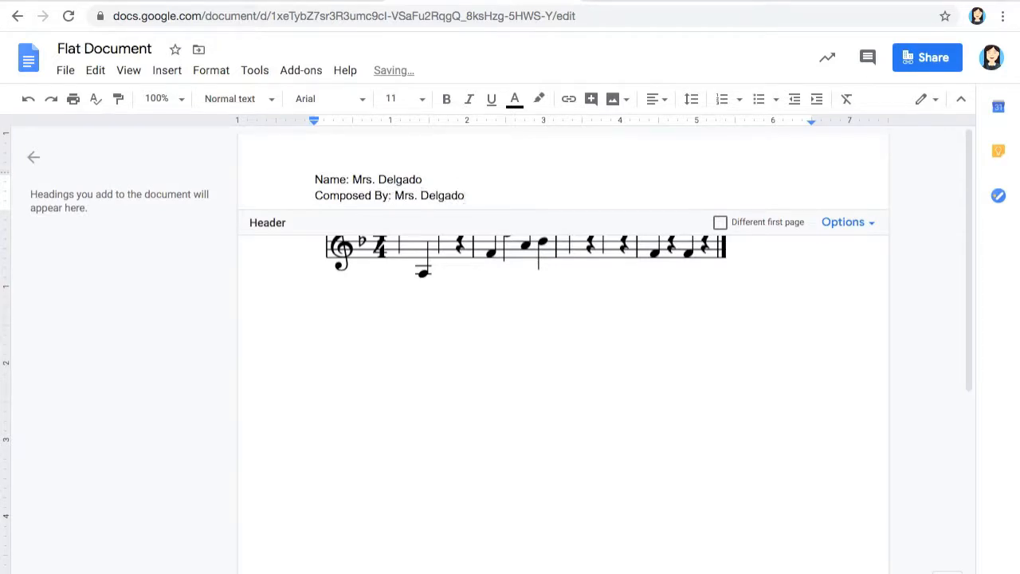
key(Return)
key(Return)
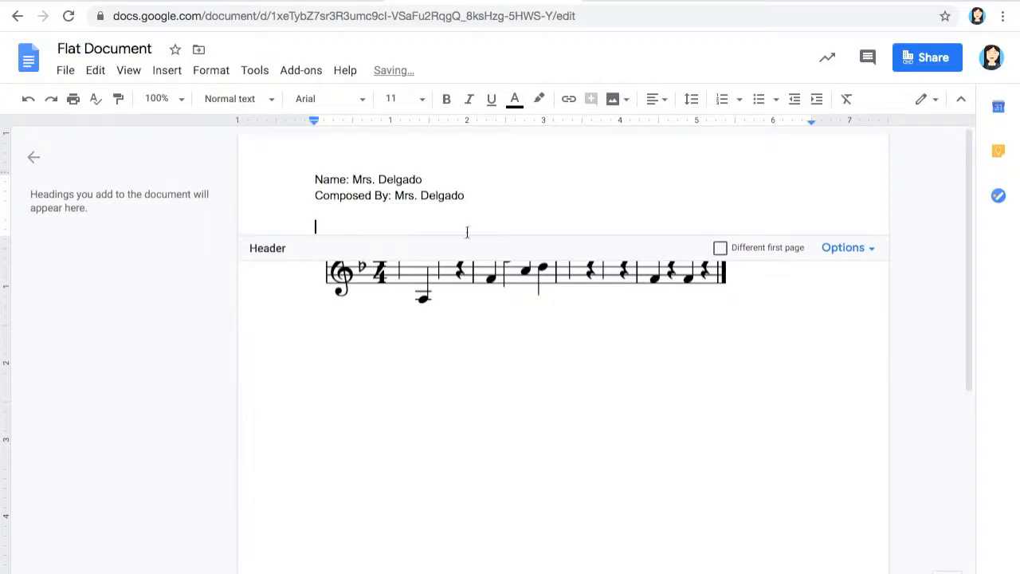
Center the blank header line, title it 'Lots of Concert Fs', and return to the body
click(654, 99)
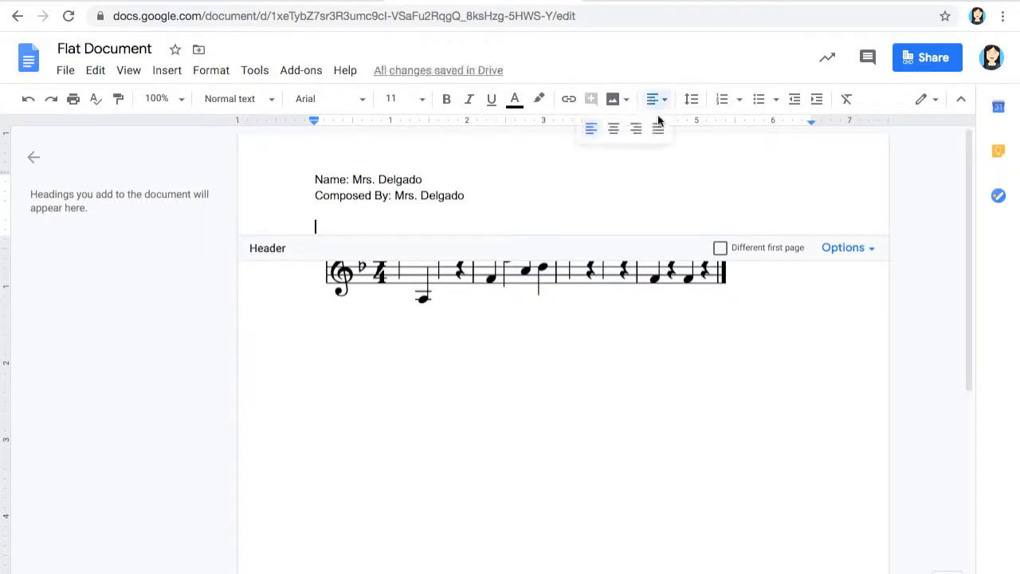
click(614, 132)
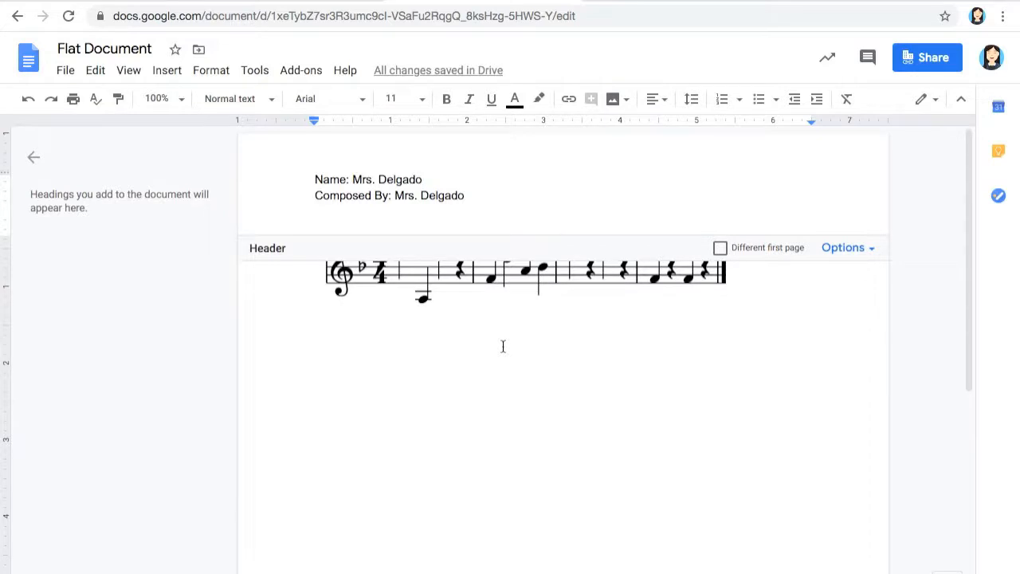
text(Lotd)
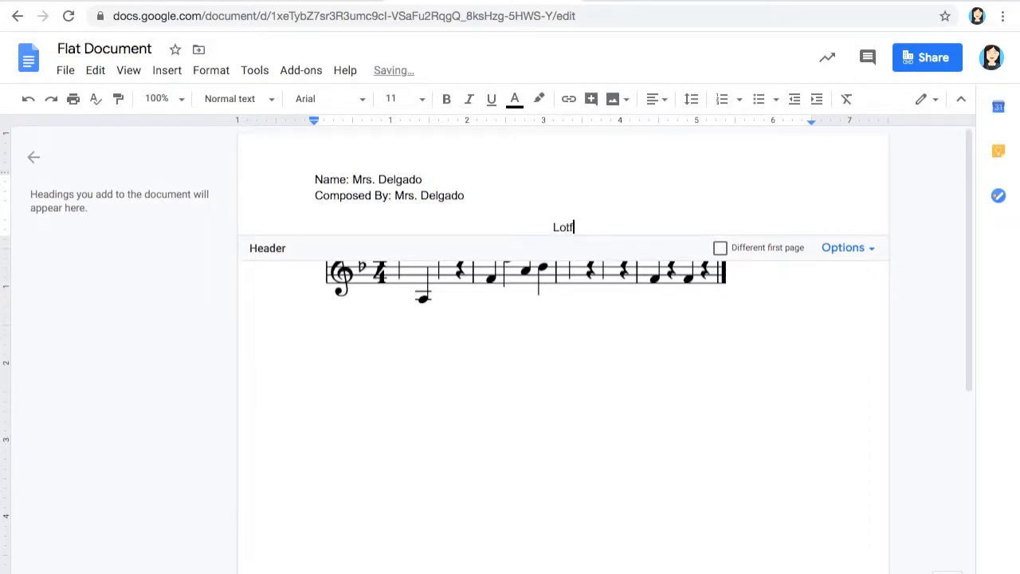
key(BackSpace)
text(s of Conc)
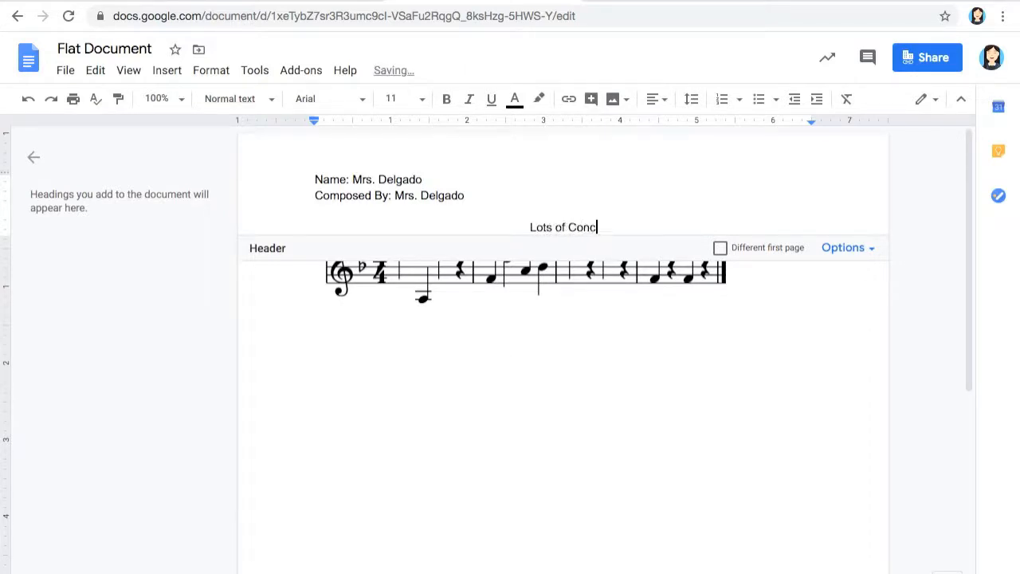
text(ert Fs)
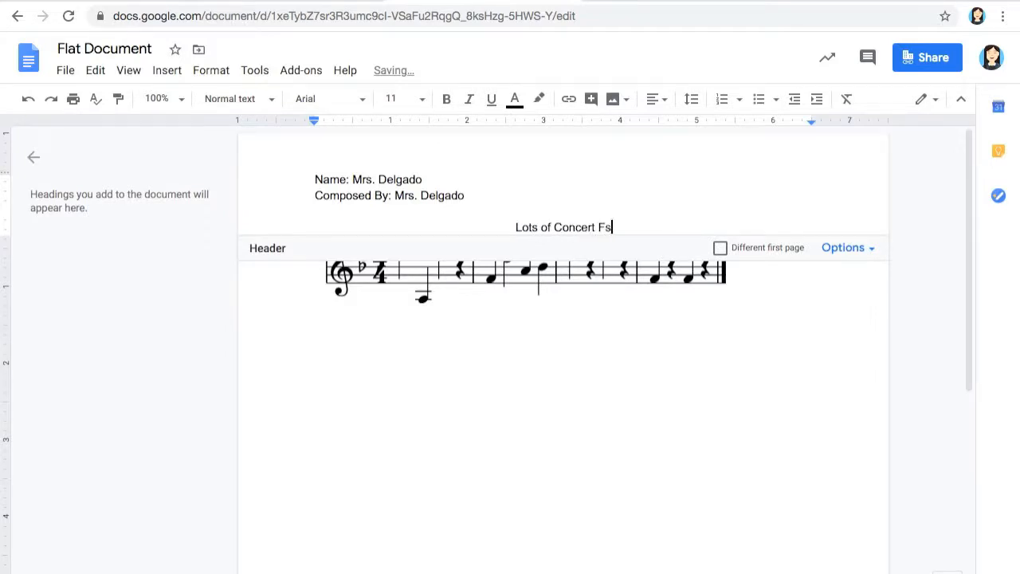
click(441, 445)
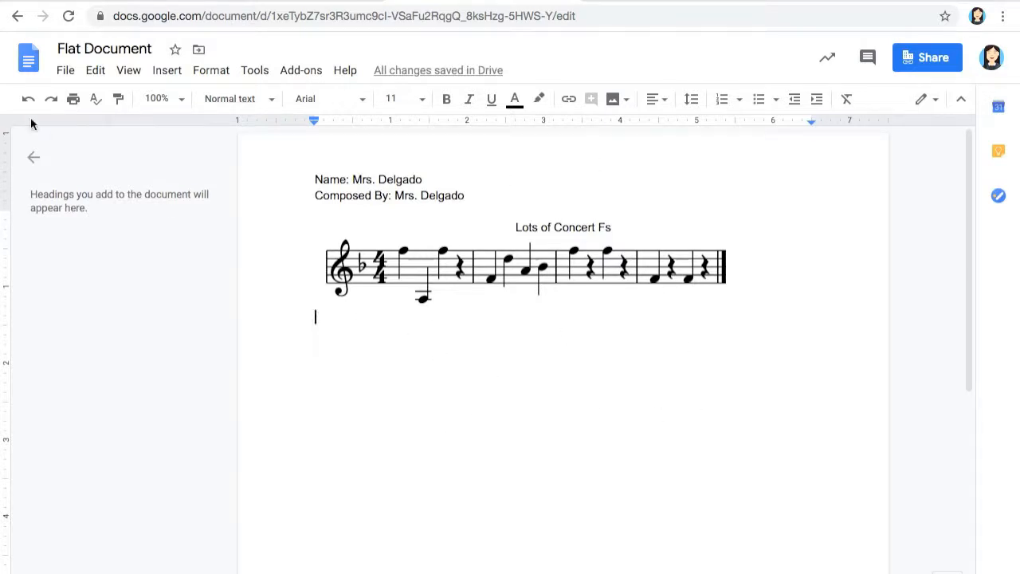
click(64, 75)
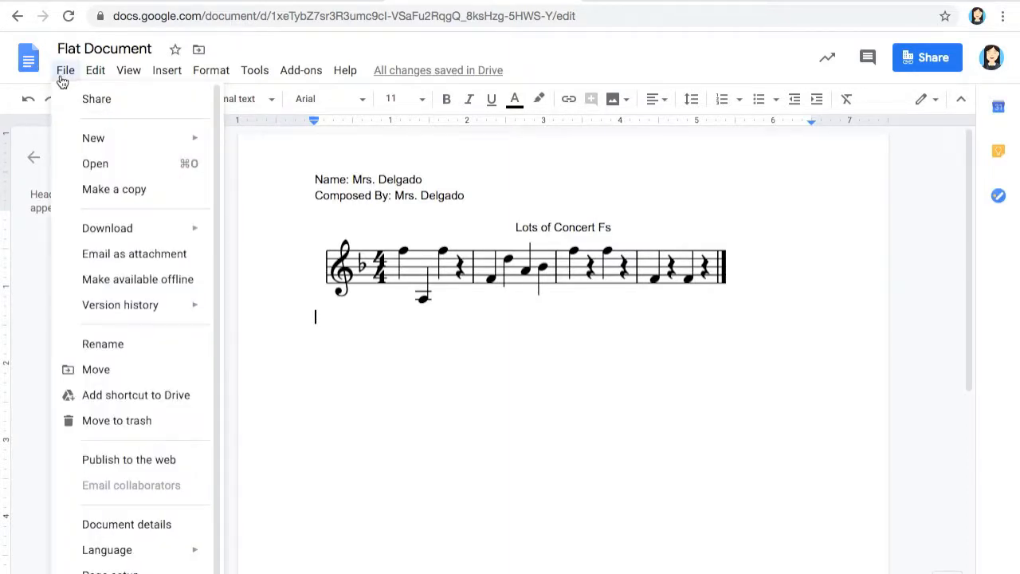
Start emailing the document as a PDF attachment and enter the recipient's e-mail address
click(189, 266)
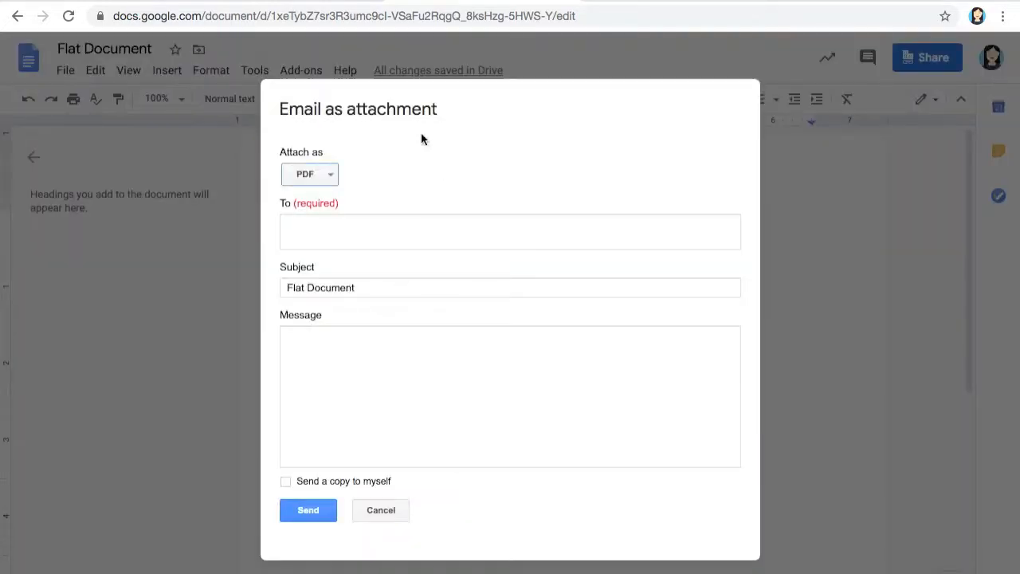
click(365, 220)
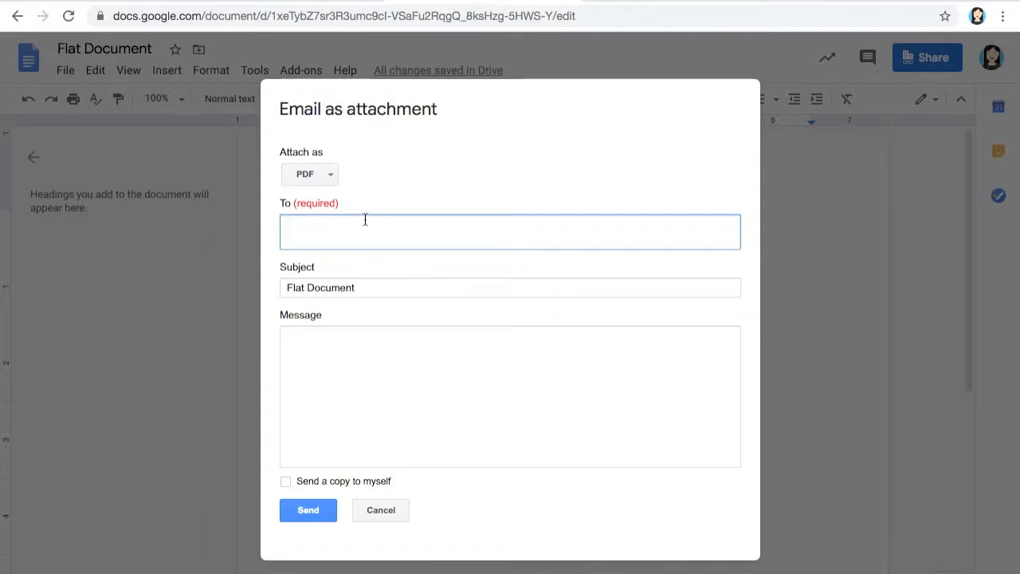
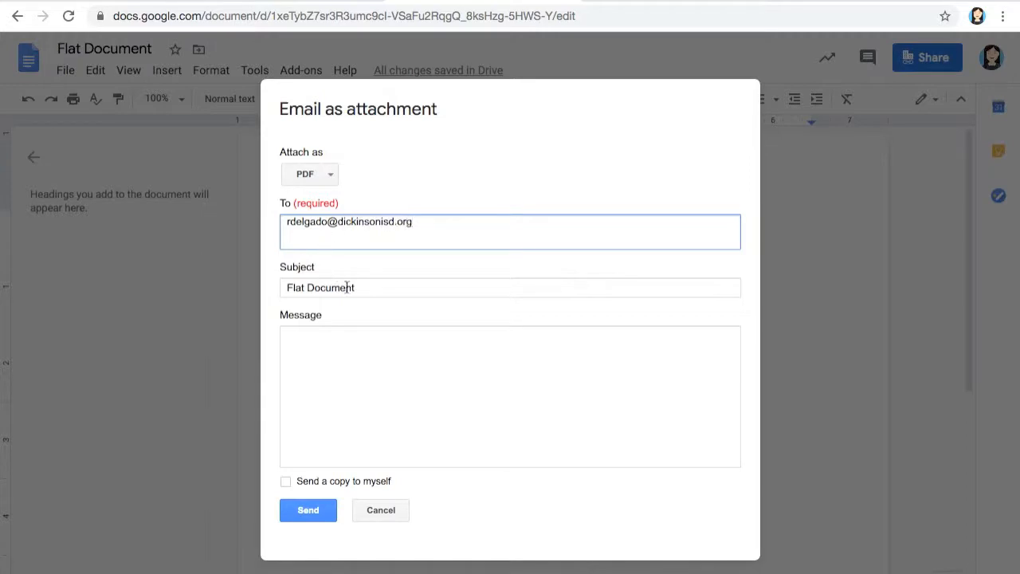
Keep the subject 'Flat Document' and write the message 'Here's my song.'
drag(375, 287, 274, 287)
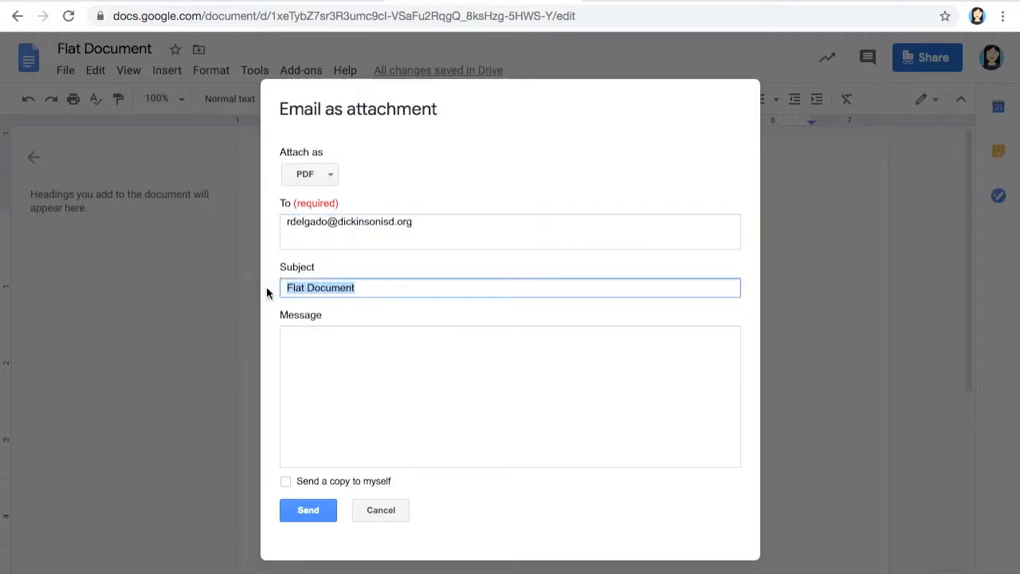
click(381, 370)
text(Here's my song.)
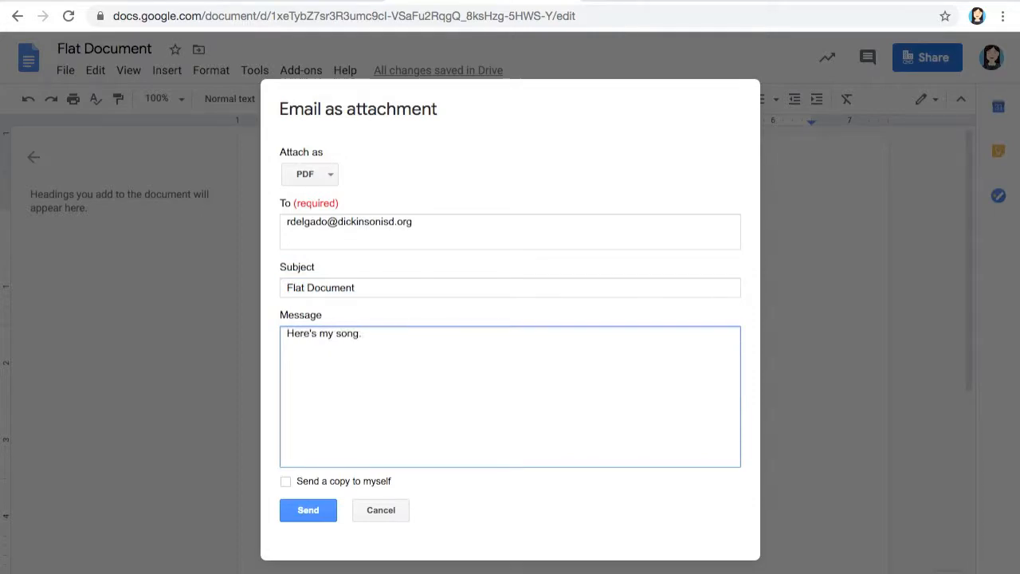